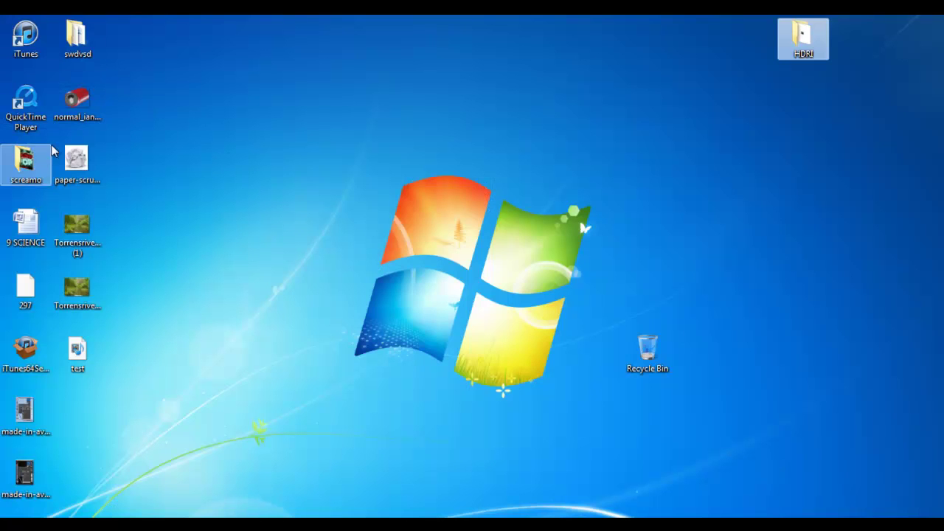
Launch Photoshop.exe from swdvsd > Adobe Photoshop CS5, then close that folder window
double_click(76, 33)
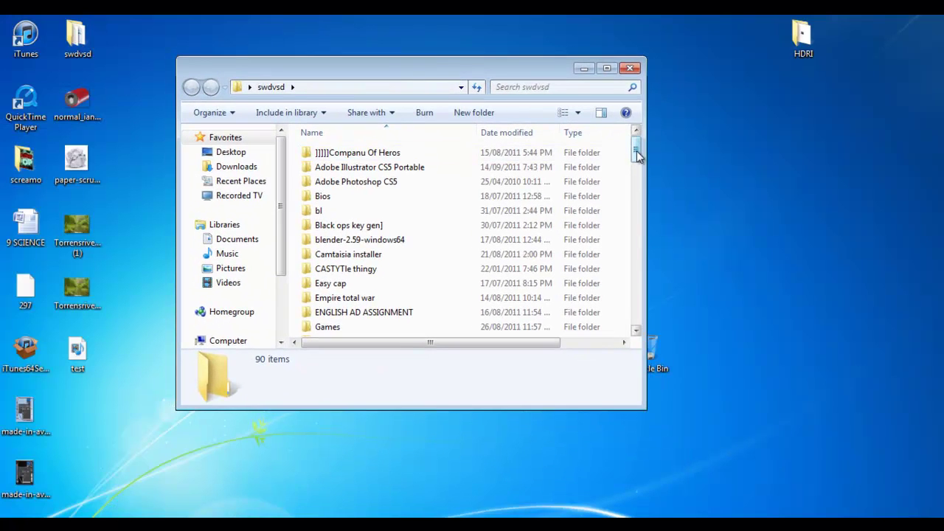
scroll(640, 155, down, 1)
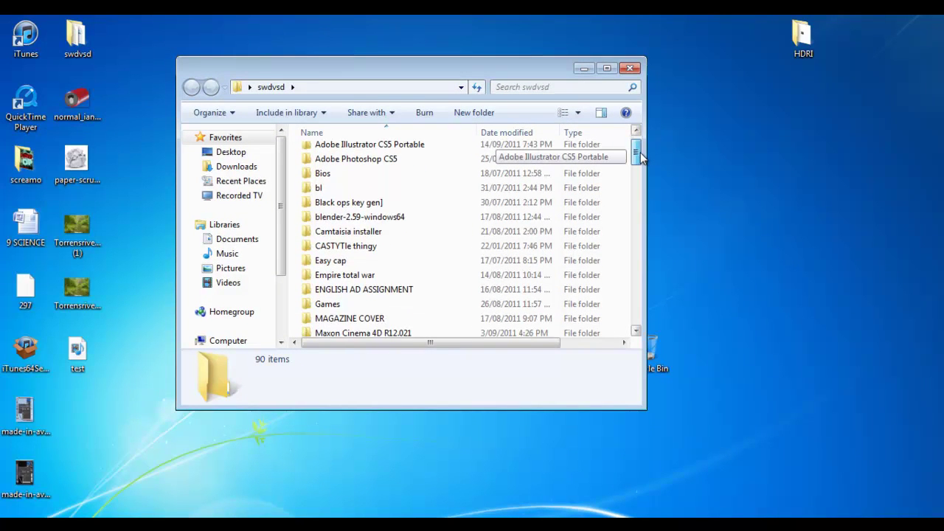
scroll(640, 155, up, 1)
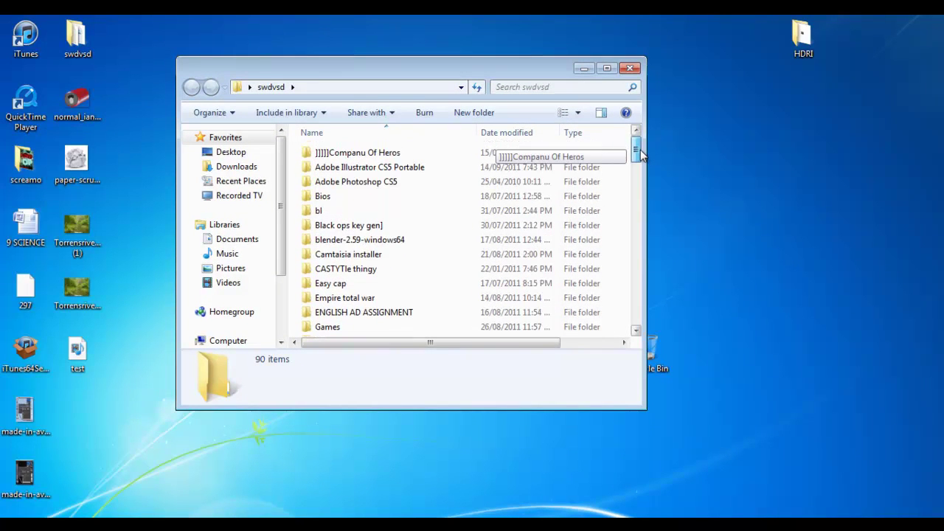
double_click(435, 182)
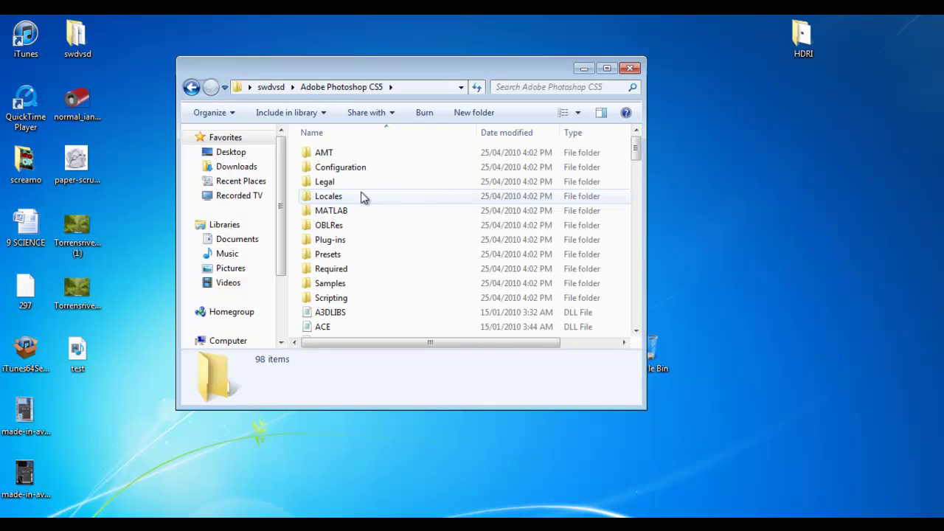
drag(634, 148, 624, 285)
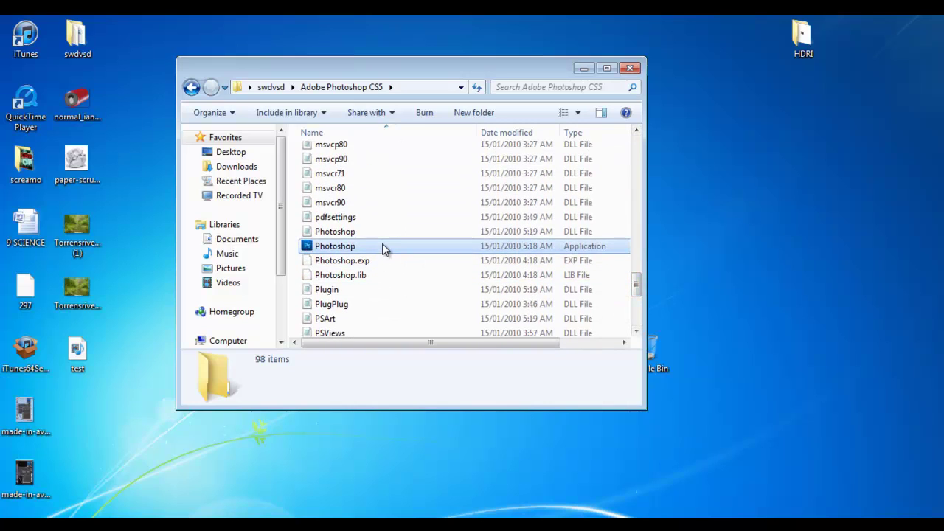
double_click(388, 248)
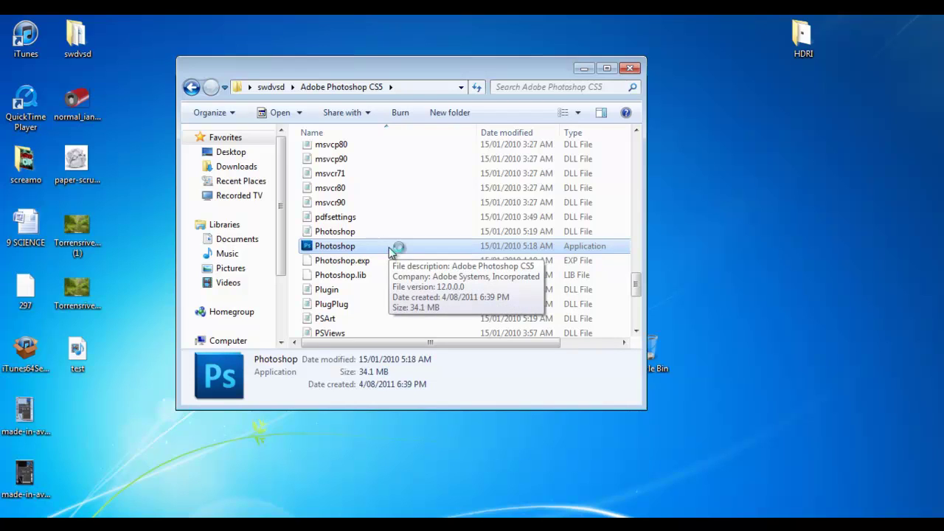
click(631, 72)
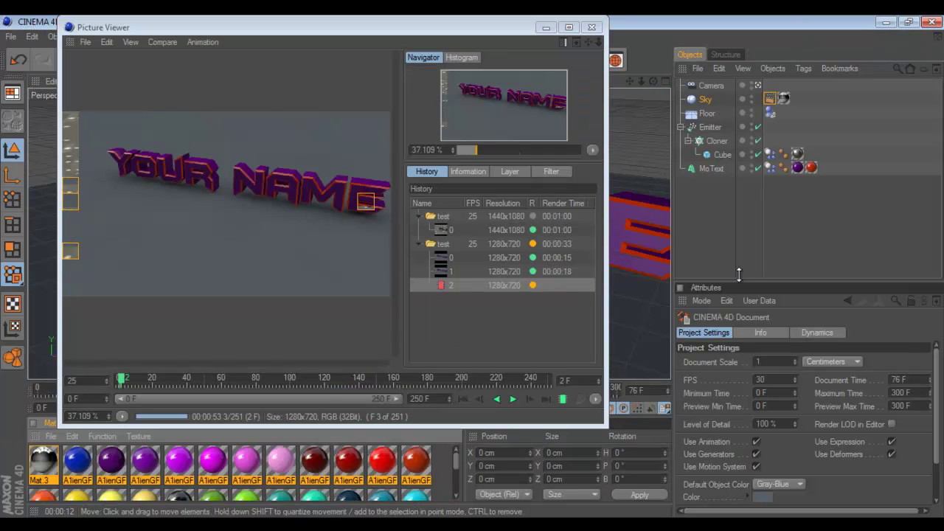
Start a new scene, paste in the copied materials, and add a MoText object
click(543, 29)
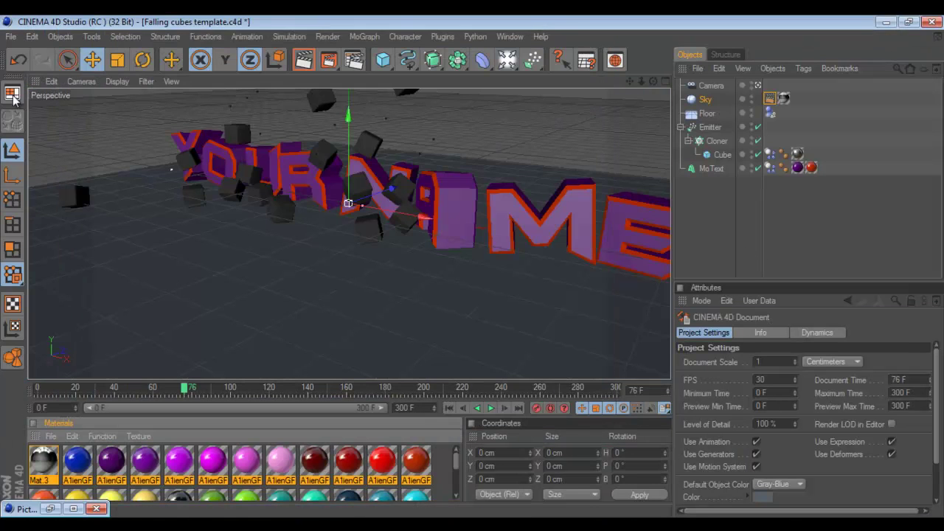
click(11, 36)
click(25, 57)
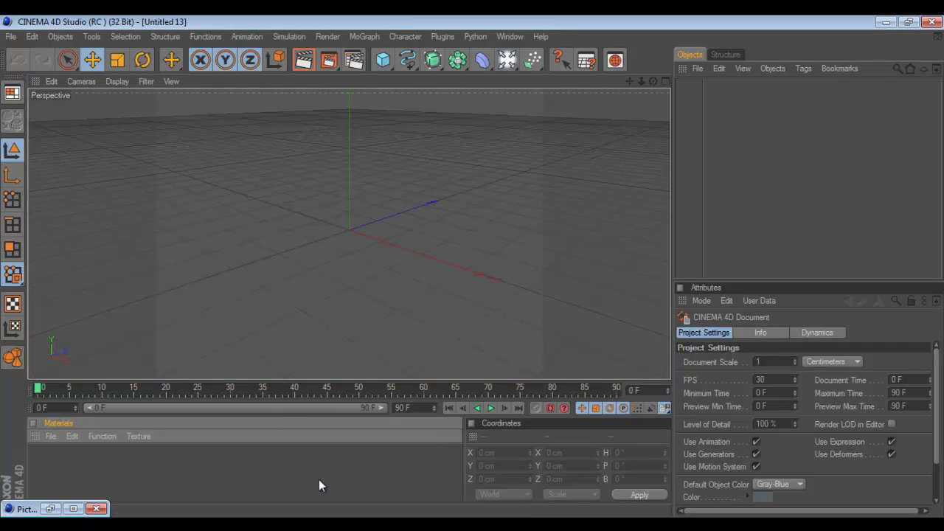
key(ctrl+a)
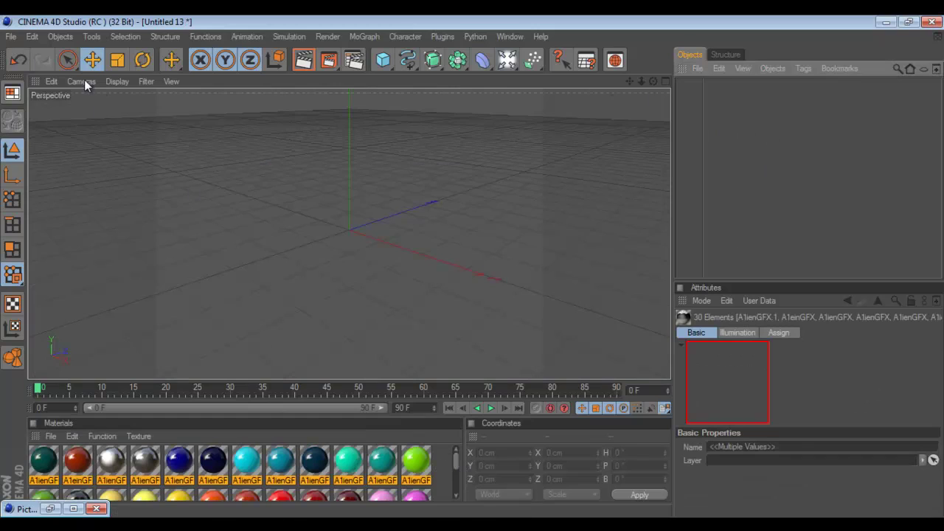
click(364, 37)
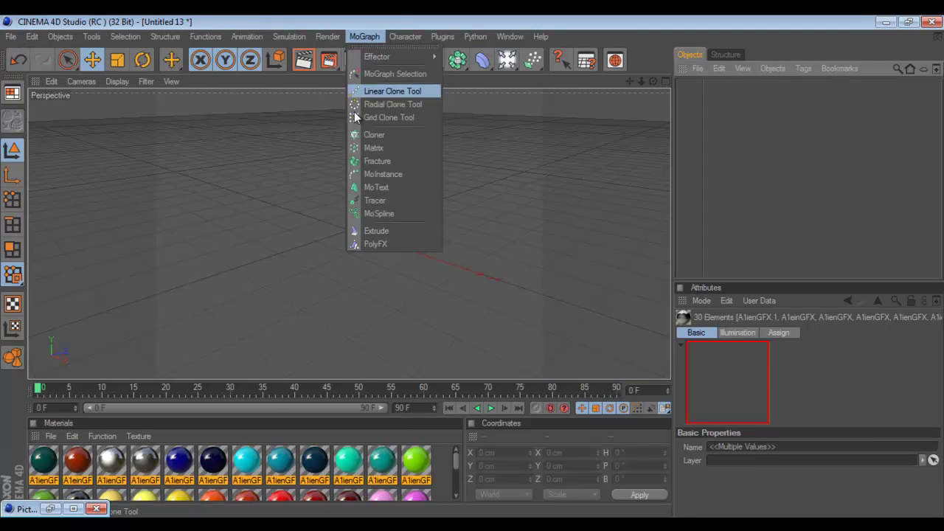
click(376, 185)
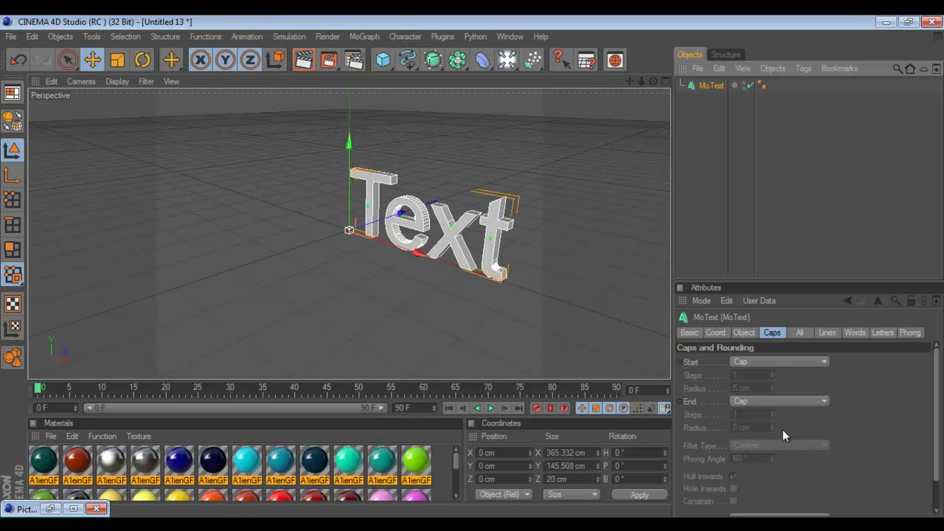
Set the MoText alignment to Middle and increase its depth to 80
click(745, 331)
click(822, 456)
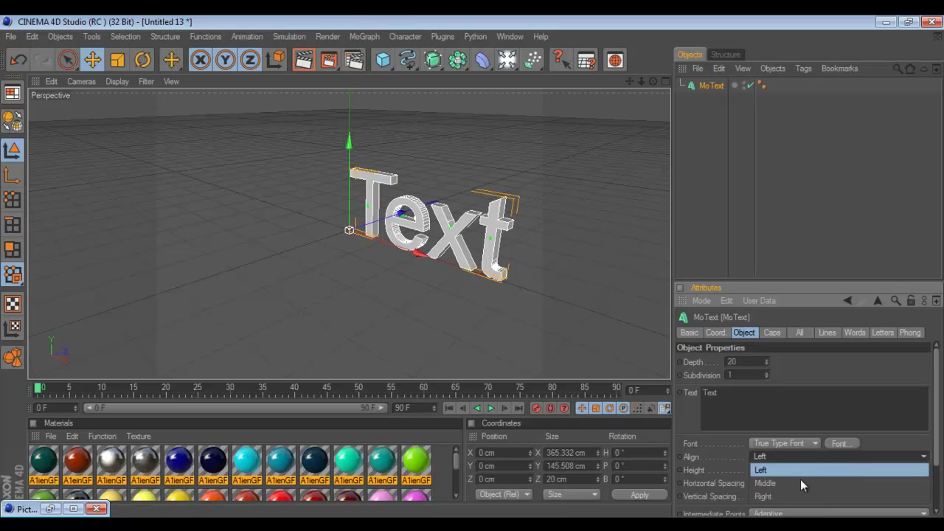
click(796, 481)
double_click(748, 361)
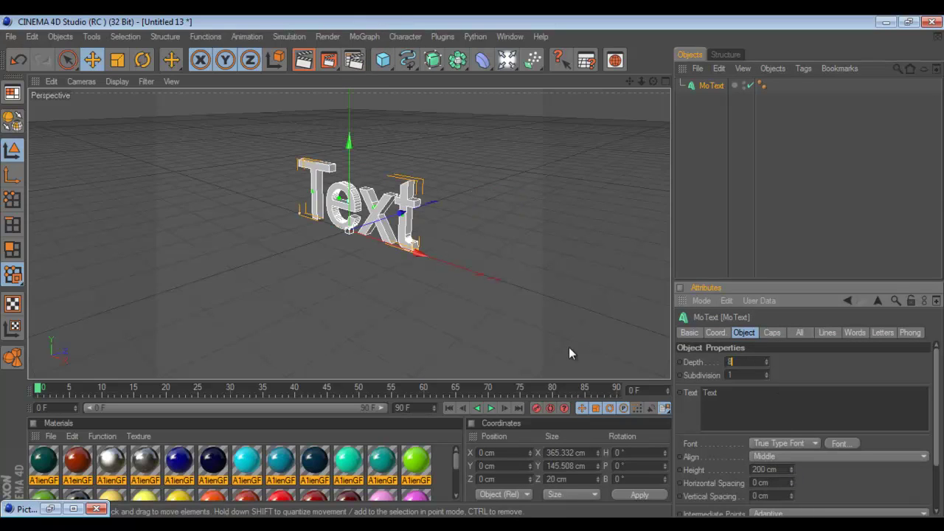
Give the text Fillet Caps at start and end, with an 8 cm start radius
click(771, 332)
click(769, 361)
click(767, 413)
click(767, 403)
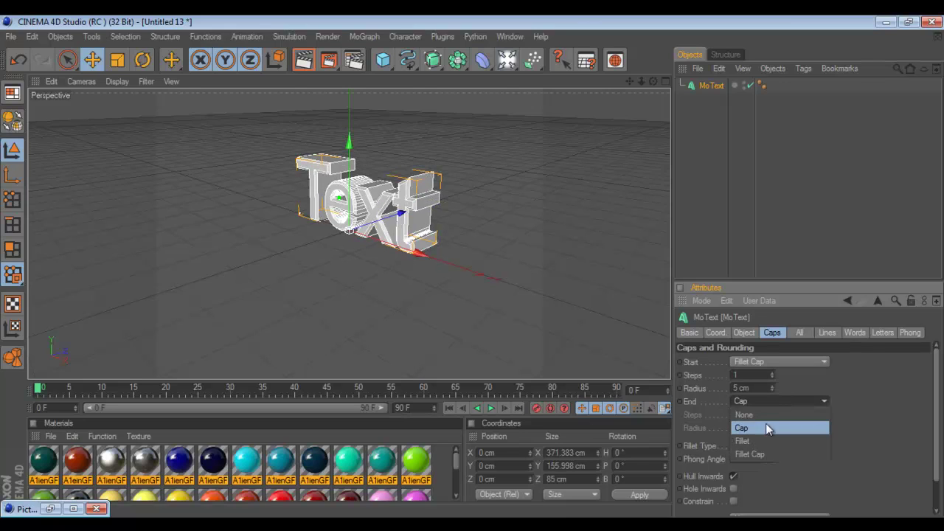
click(768, 452)
double_click(764, 387)
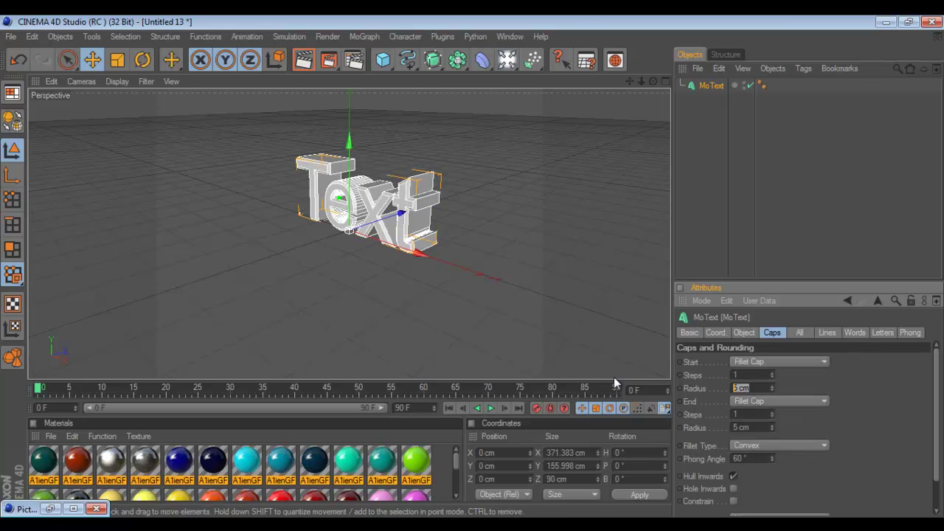
text(8)
key(Return)
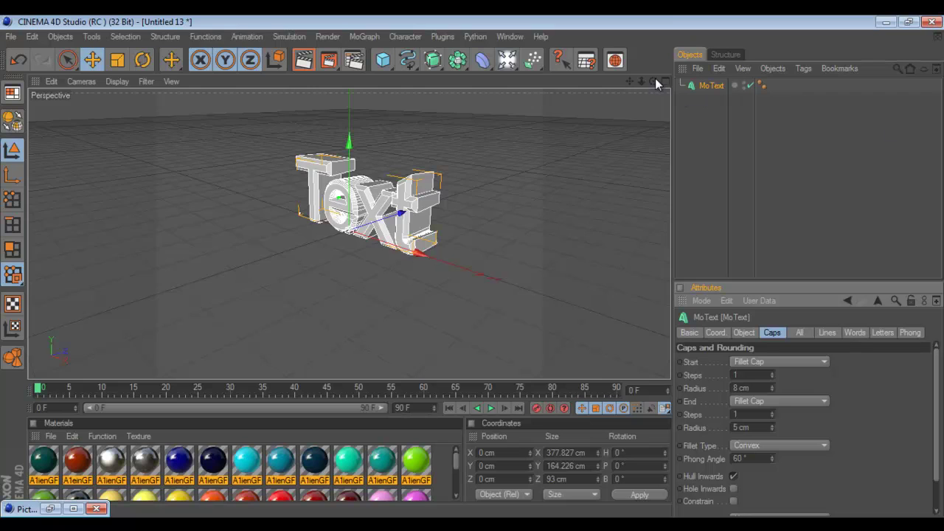
Orbit to face the letters, add a Camera from the toolbar palette, and look through it
drag(653, 81, 472, 266)
drag(516, 64, 539, 153)
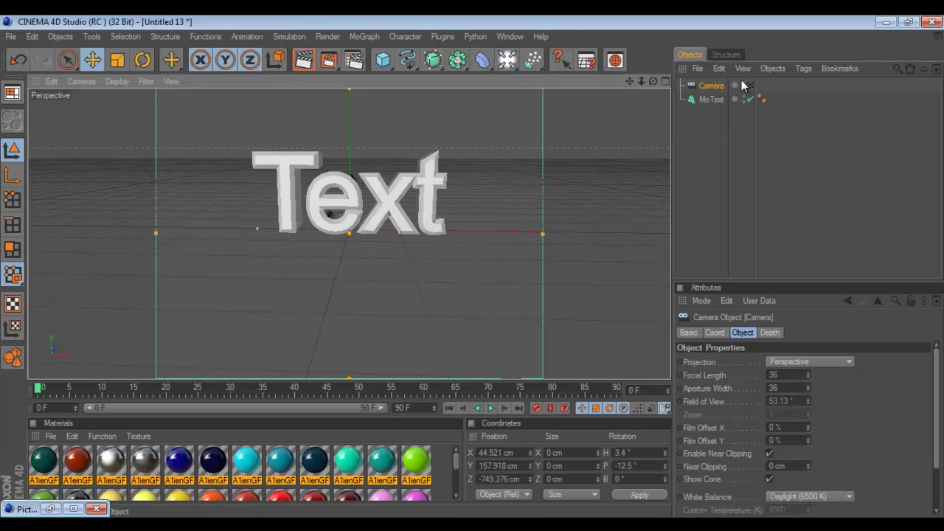
click(747, 85)
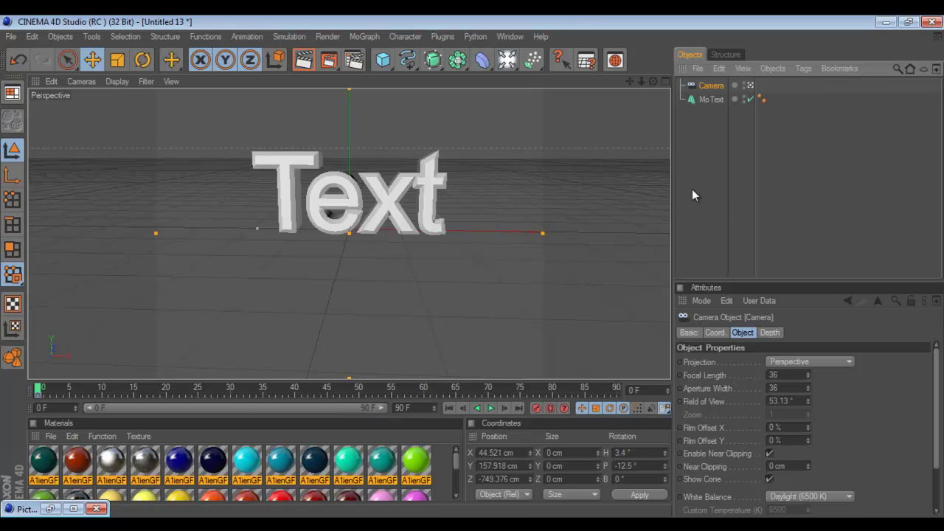
click(713, 333)
click(688, 333)
Change the MoText to 'puffm' in the BatmanForeverAlternate font
click(749, 333)
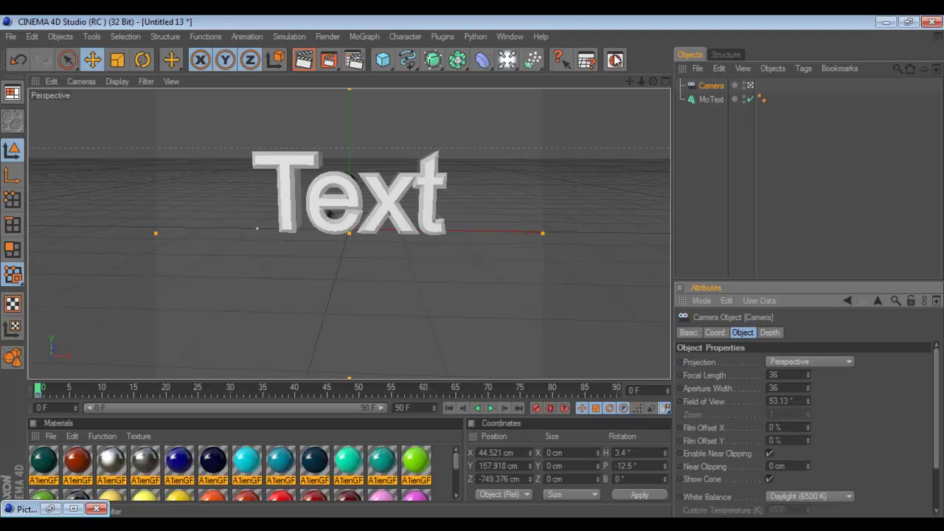
click(710, 99)
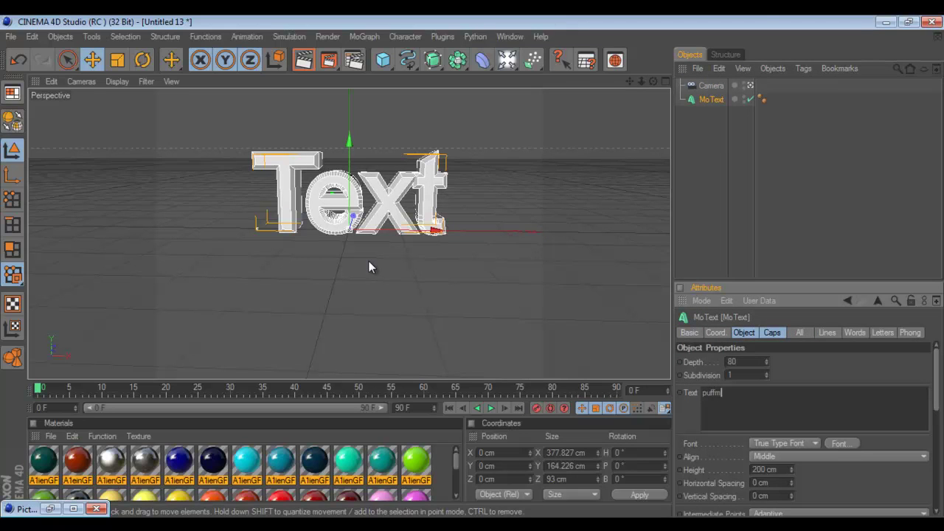
click(797, 332)
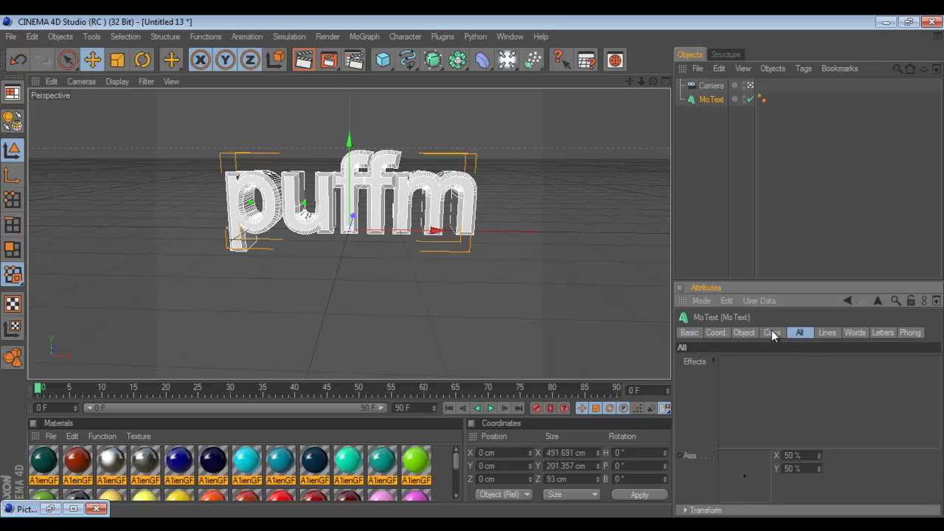
click(751, 330)
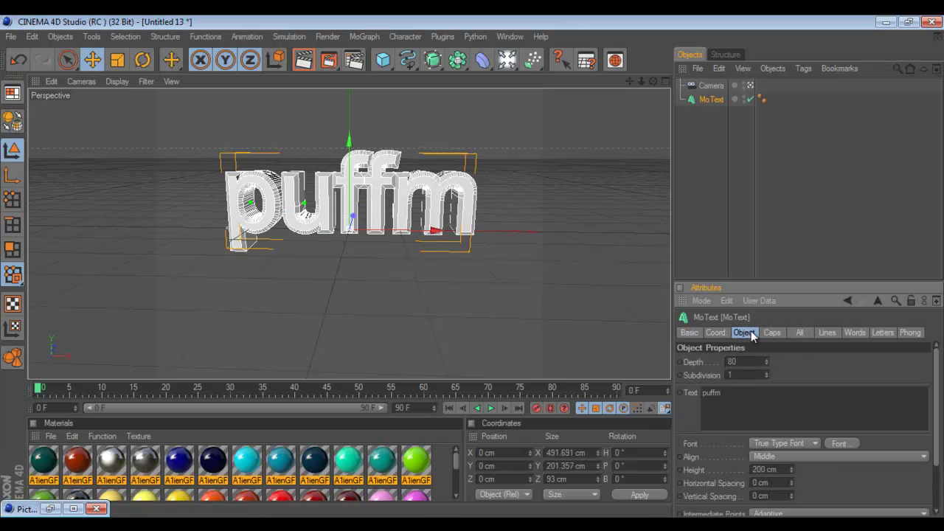
click(841, 442)
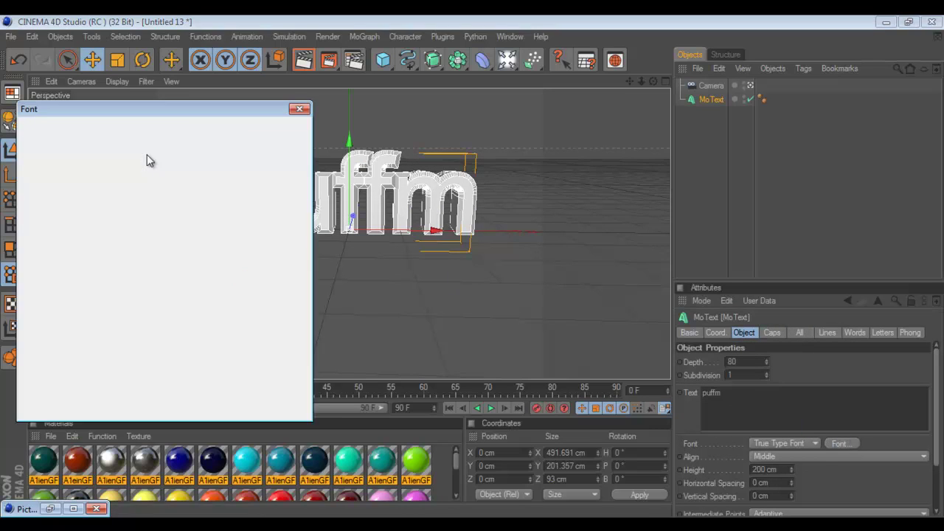
click(86, 202)
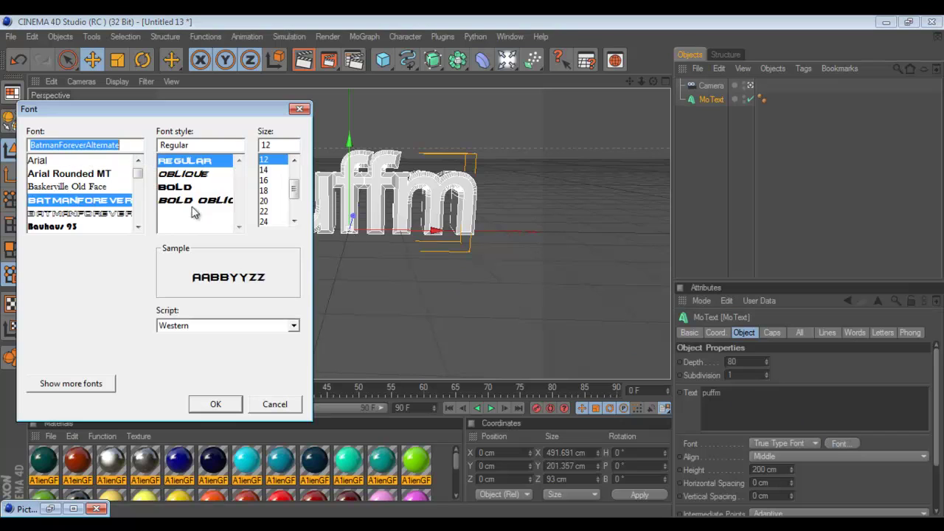
click(215, 403)
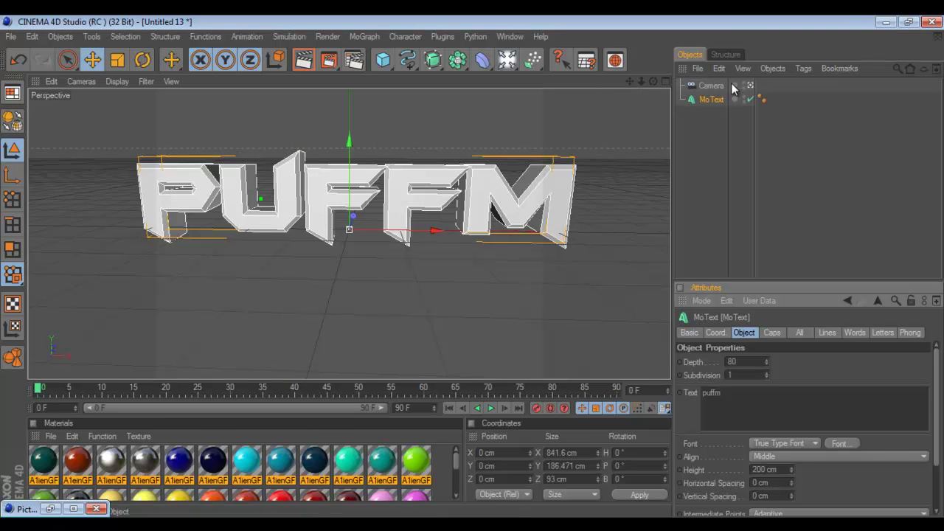
Delete the camera's timeline keyframes and dolly it back so PUFFM appears smaller
drag(641, 82, 472, 272)
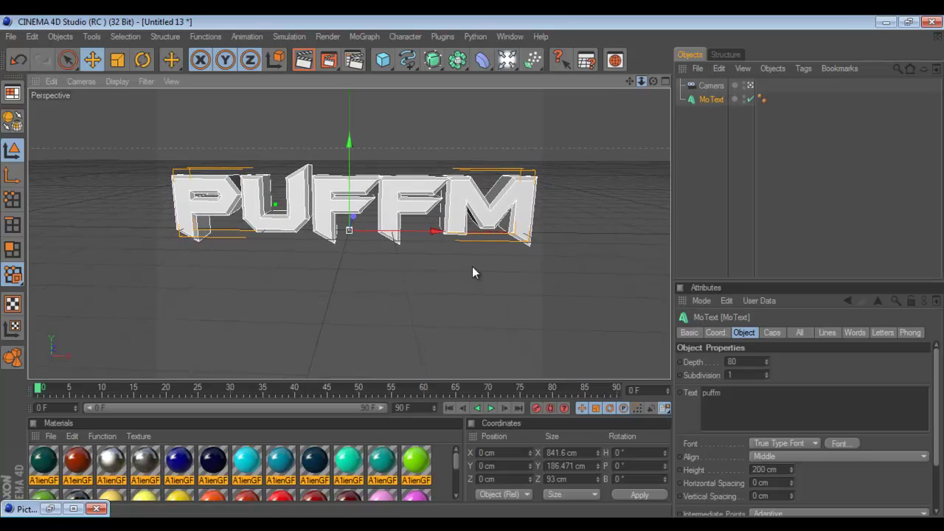
click(710, 85)
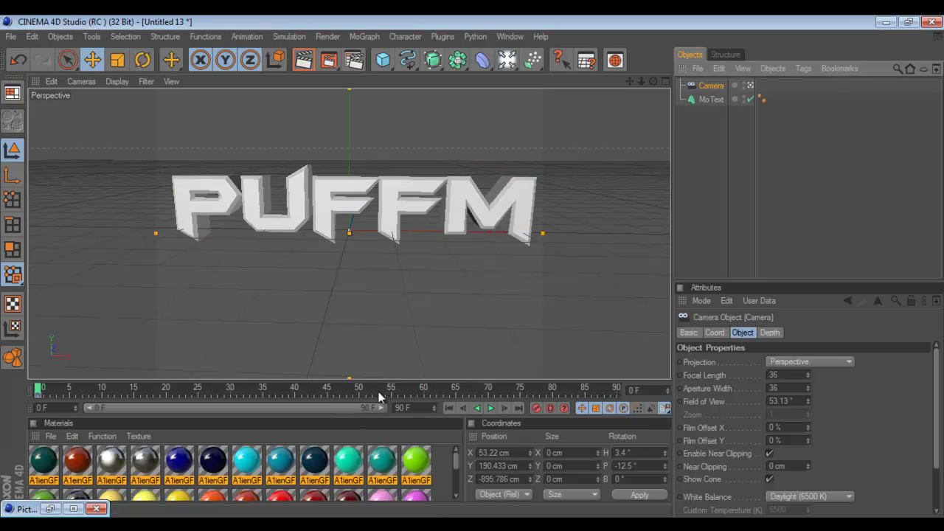
drag(379, 396, 146, 396)
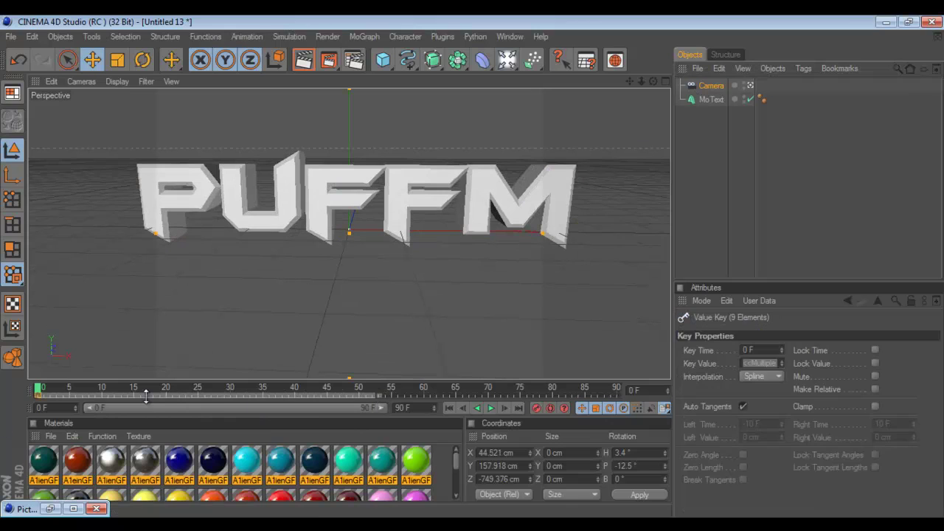
right_click(223, 400)
click(200, 417)
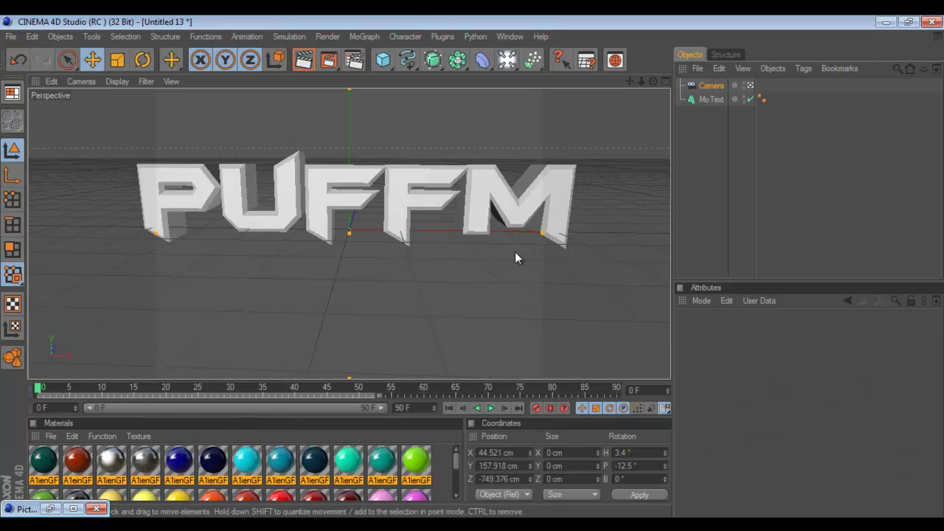
drag(641, 78, 472, 266)
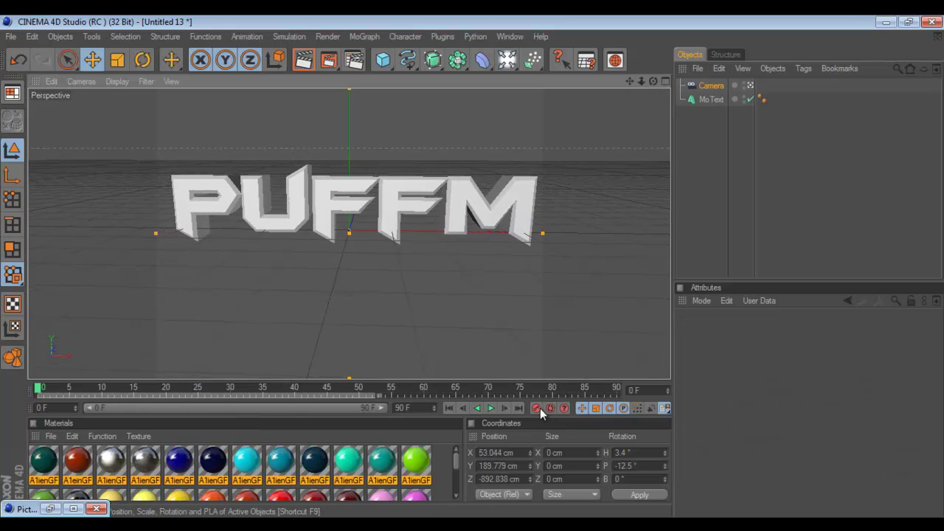
drag(453, 459, 445, 484)
Apply the dark purple material to MoText and delete the camera
click(147, 475)
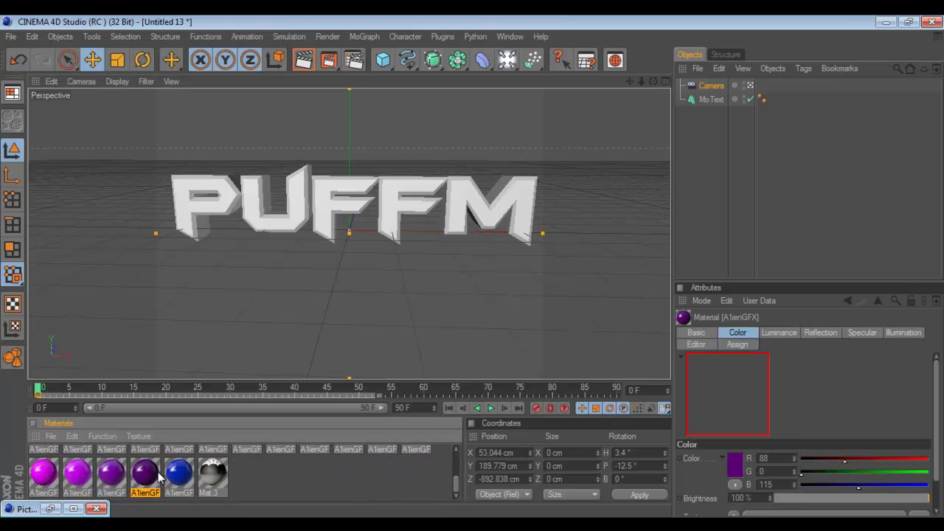
drag(160, 478, 711, 102)
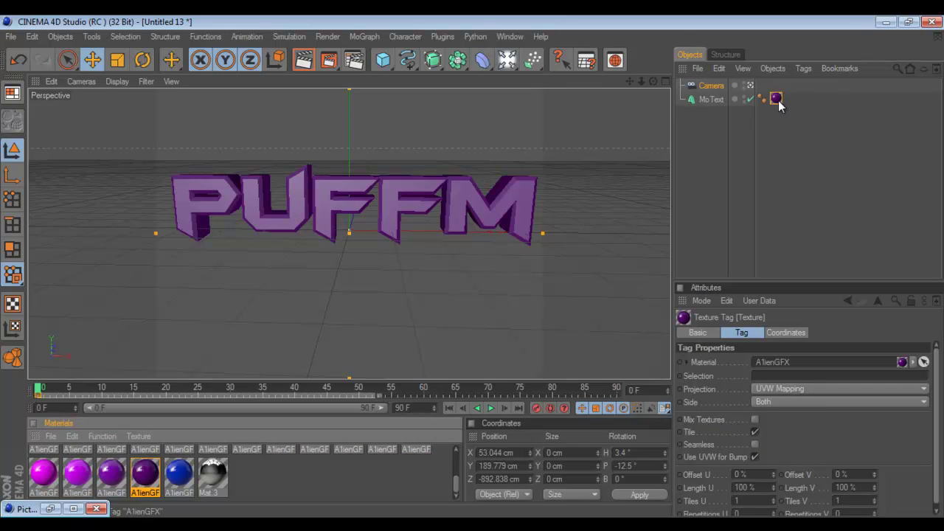
key(Delete)
click(115, 480)
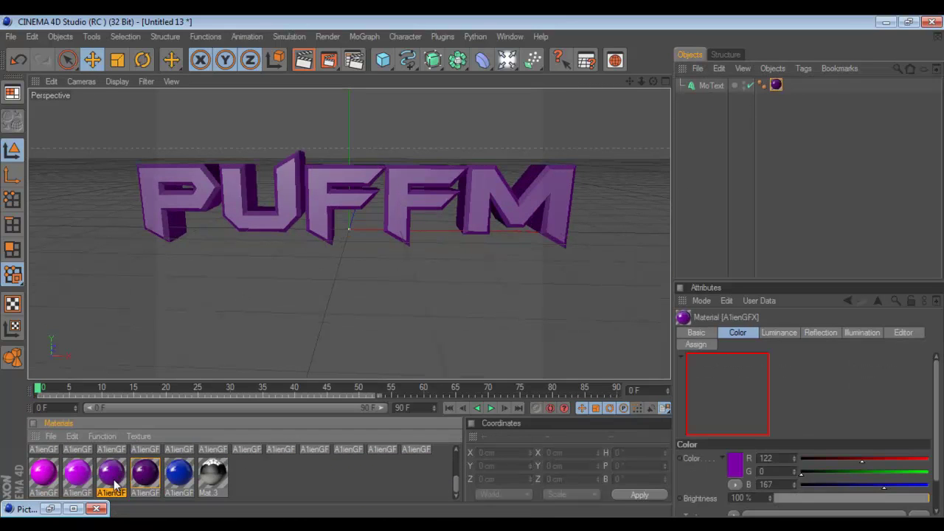
drag(626, 347, 719, 92)
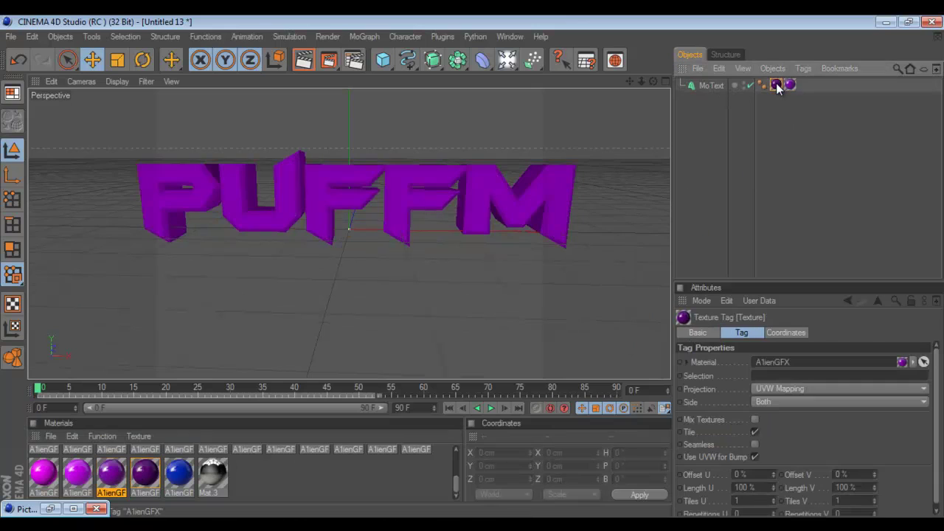
key(Delete)
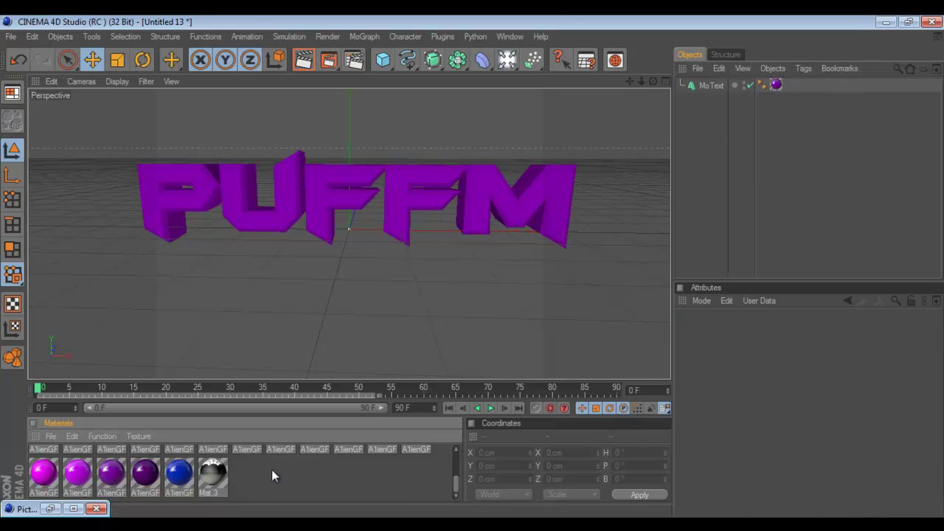
Add the dark red material to MoText, limited to selection R1, and zoom out
click(179, 476)
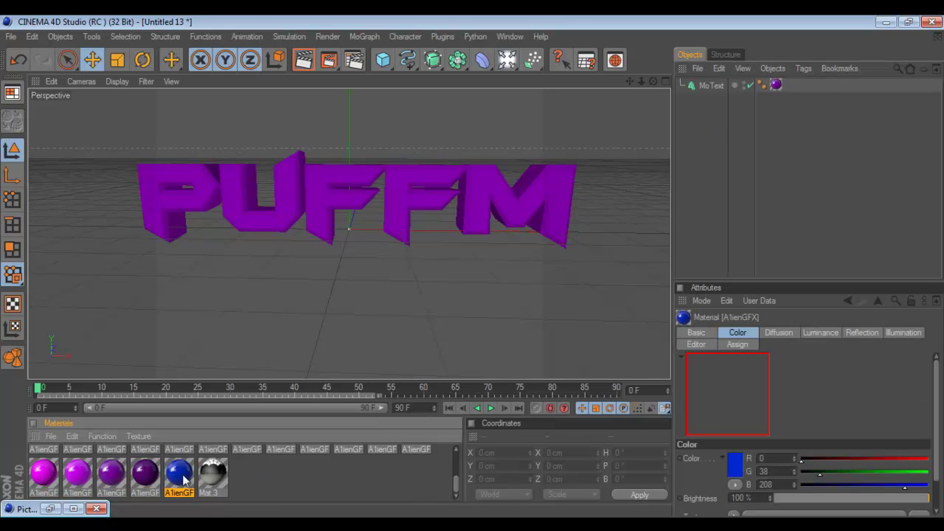
scroll(456, 479, up, 2)
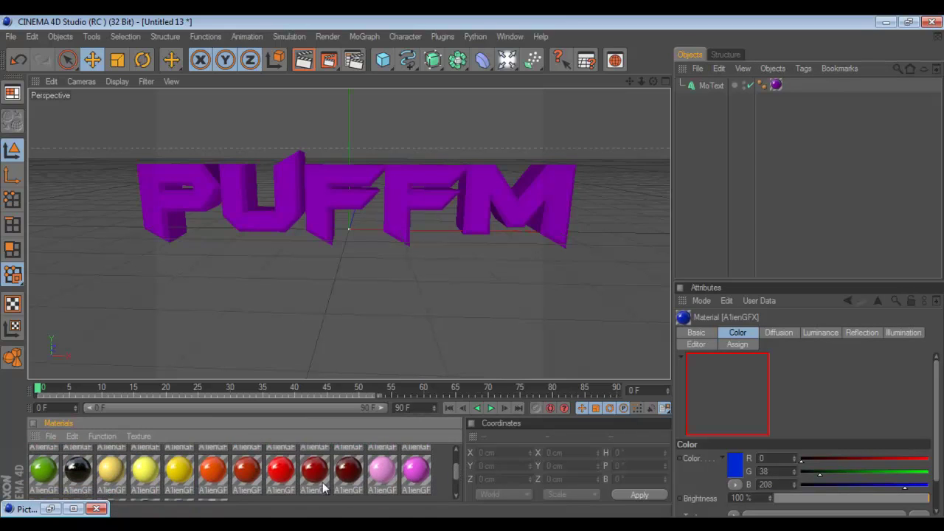
click(247, 471)
drag(717, 85, 710, 84)
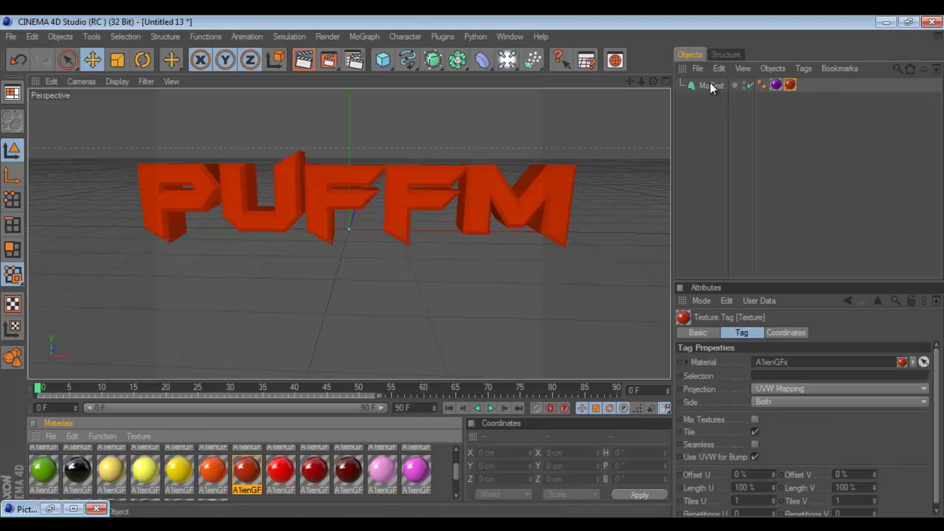
click(784, 374)
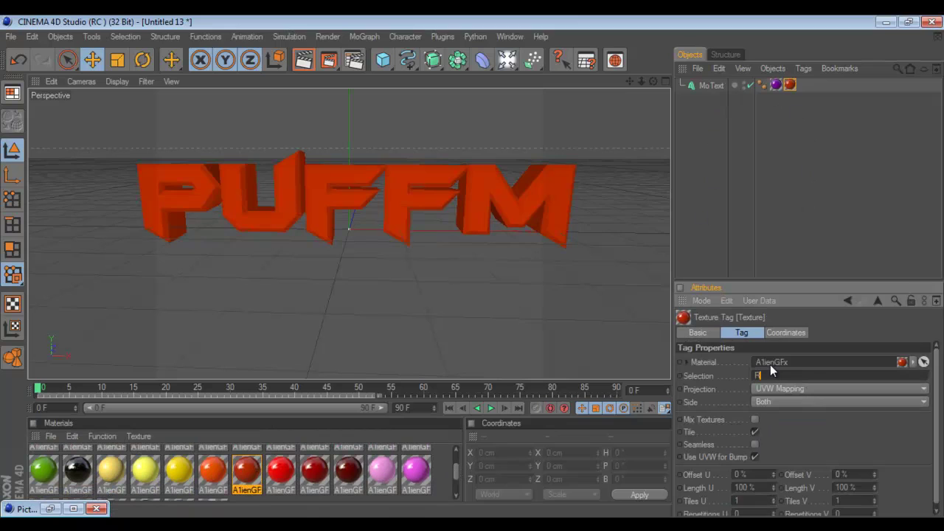
key(Return)
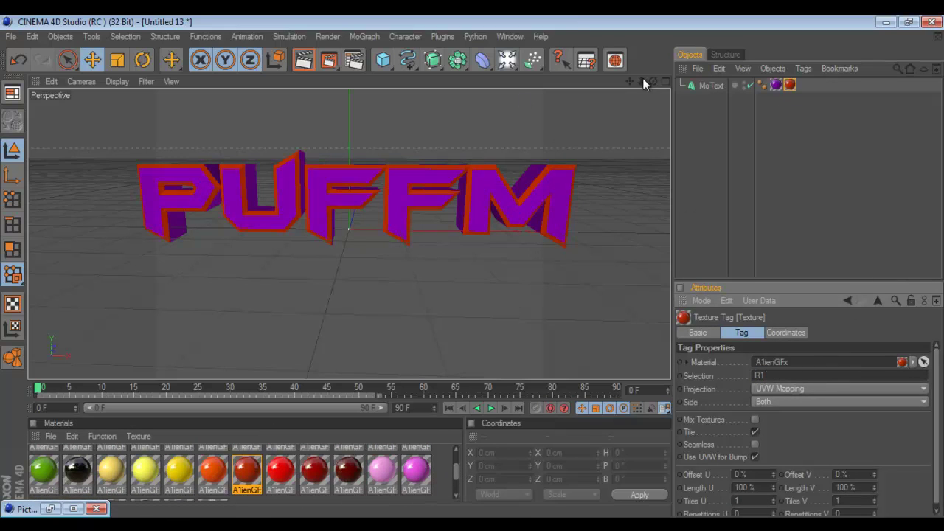
drag(642, 81, 469, 267)
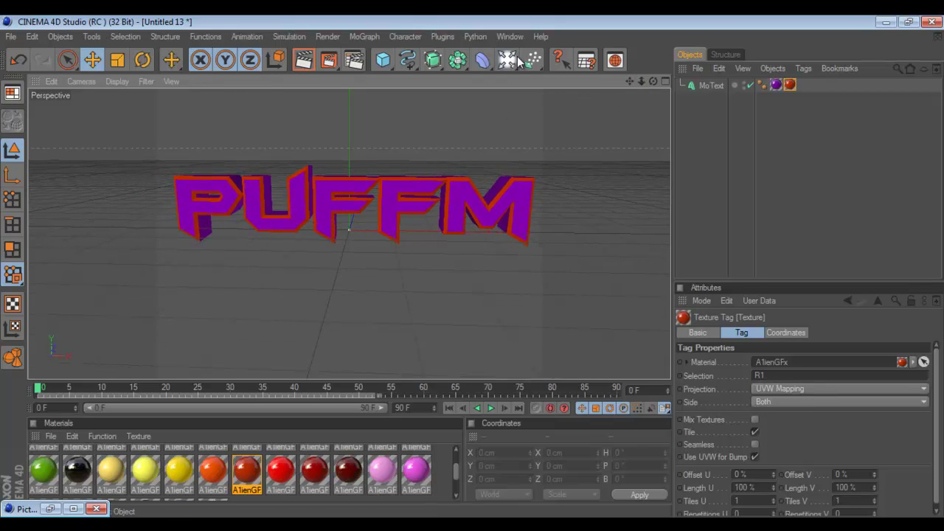
Add and activate a fresh Camera, deselect everything, then add a Sky object
drag(519, 62, 571, 146)
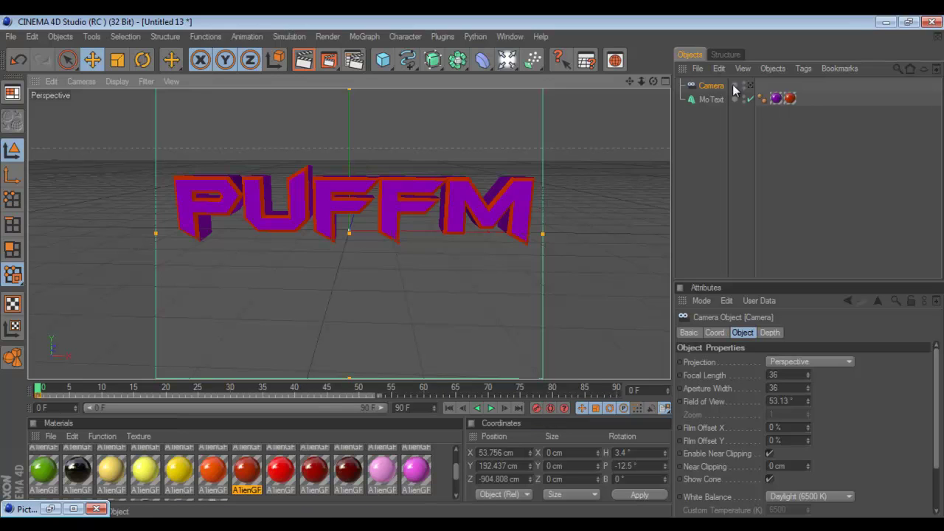
click(753, 86)
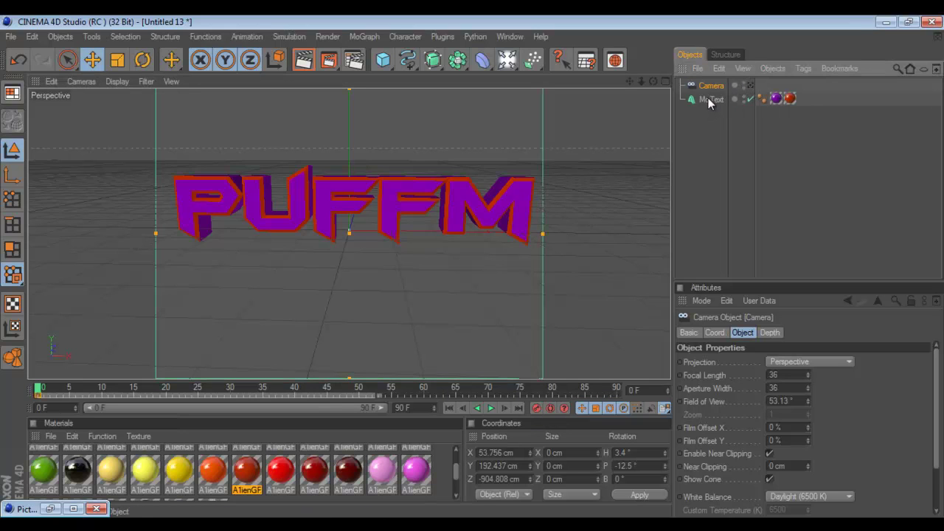
click(719, 99)
click(726, 197)
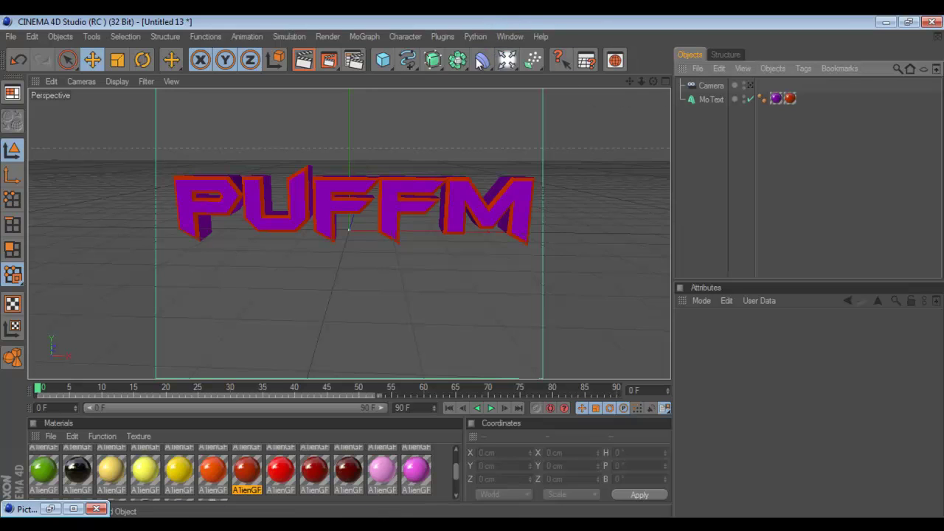
click(531, 61)
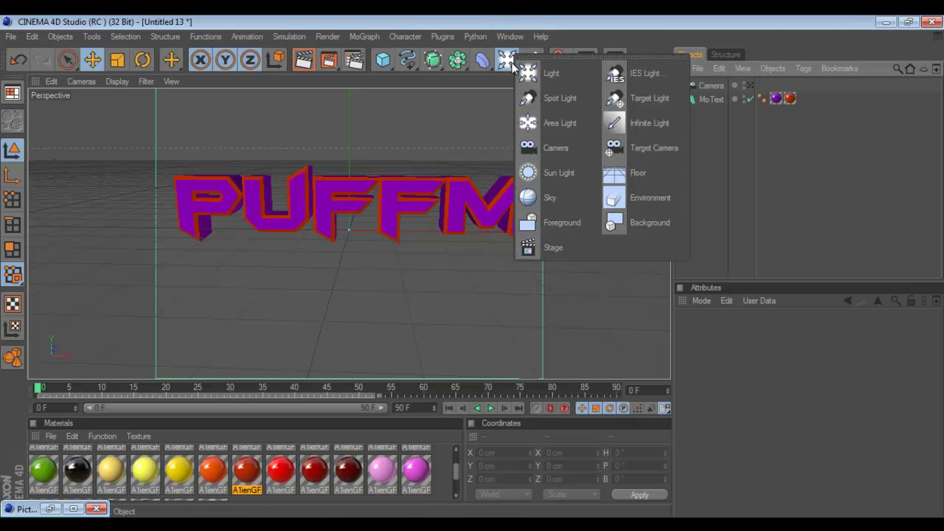
click(558, 201)
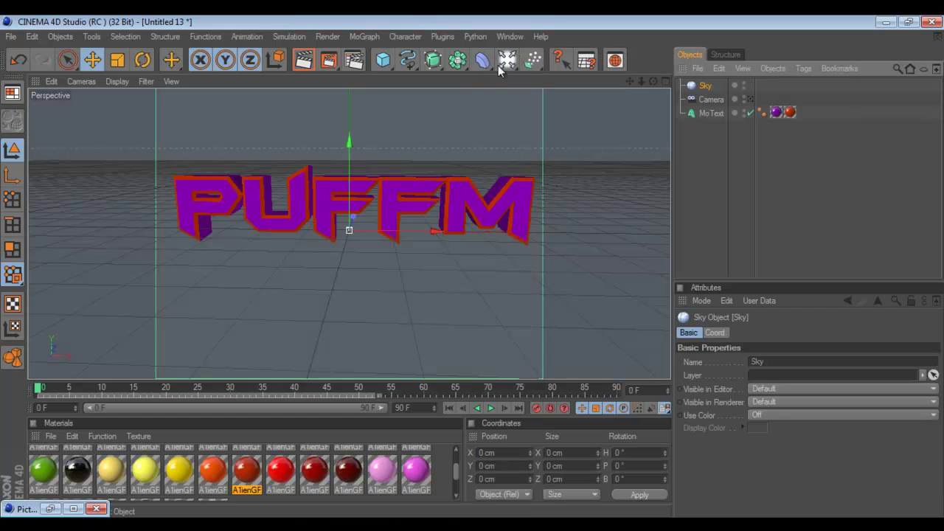
Drop studio015.hdr from the HDRI folder onto the Sky, declining to copy it to the project
click(51, 509)
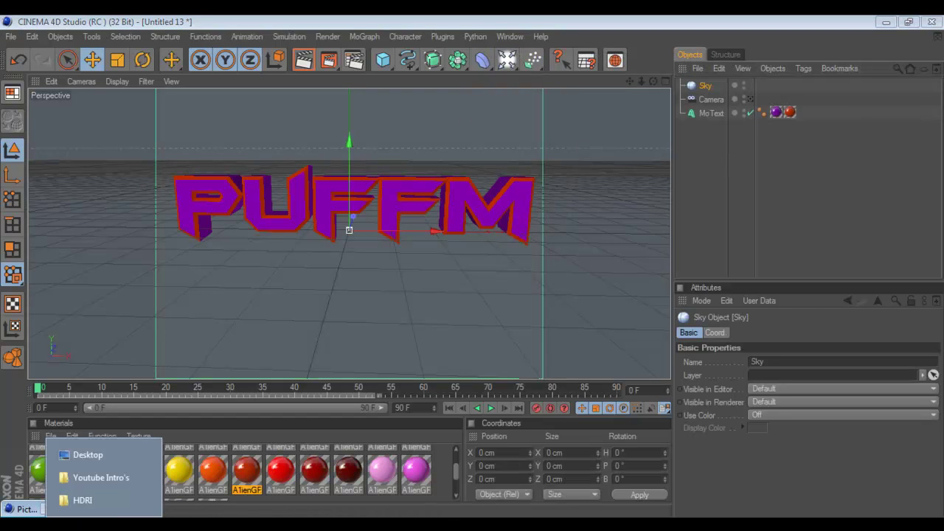
click(101, 504)
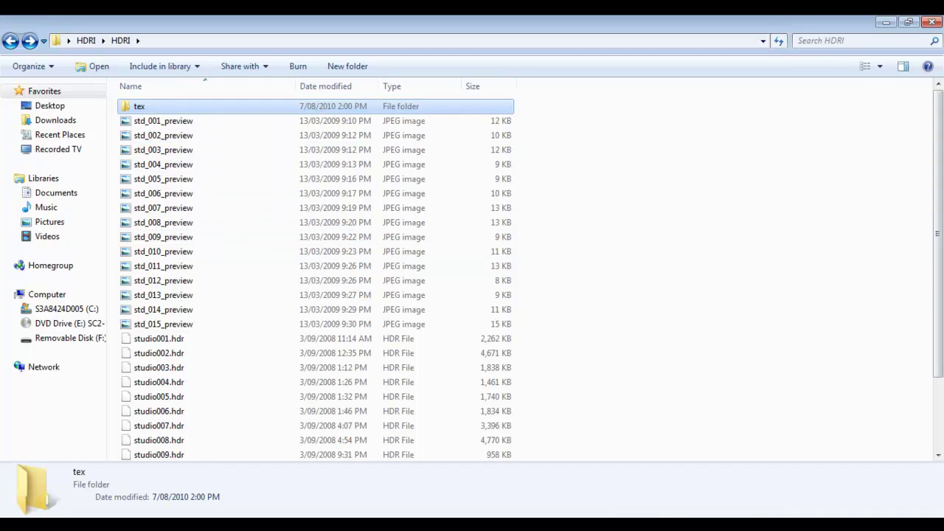
scroll(316, 413, down, 2)
double_click(289, 452)
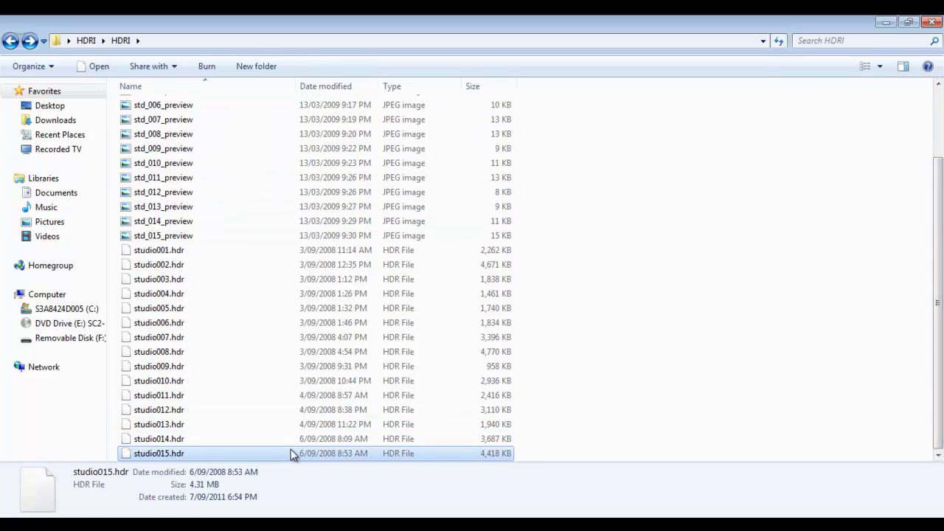
click(575, 337)
drag(392, 453, 705, 89)
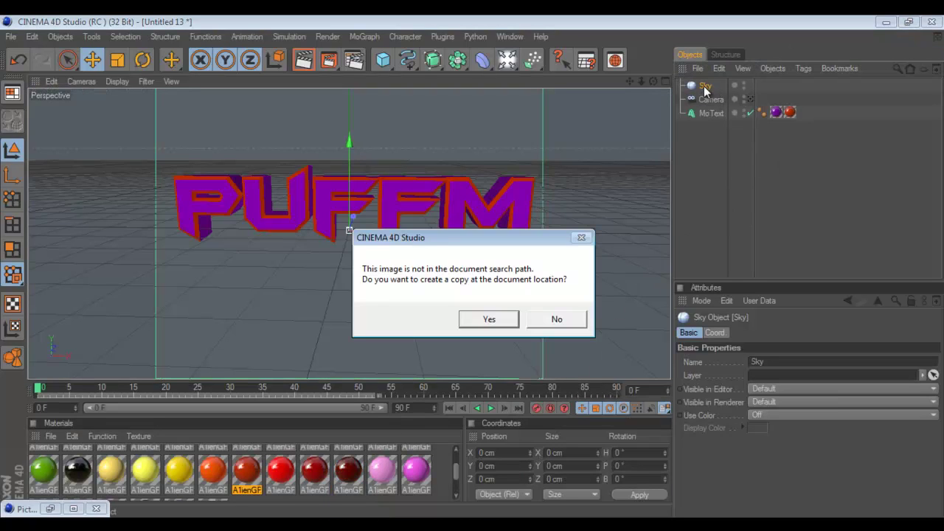
click(577, 323)
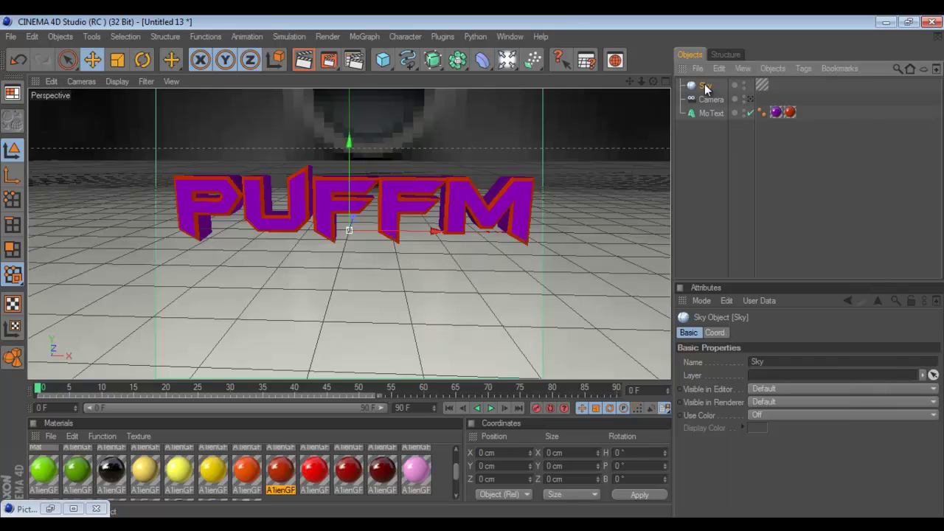
Add a Compositing tag to Sky with Seen by Camera off, then render the active view
right_click(710, 86)
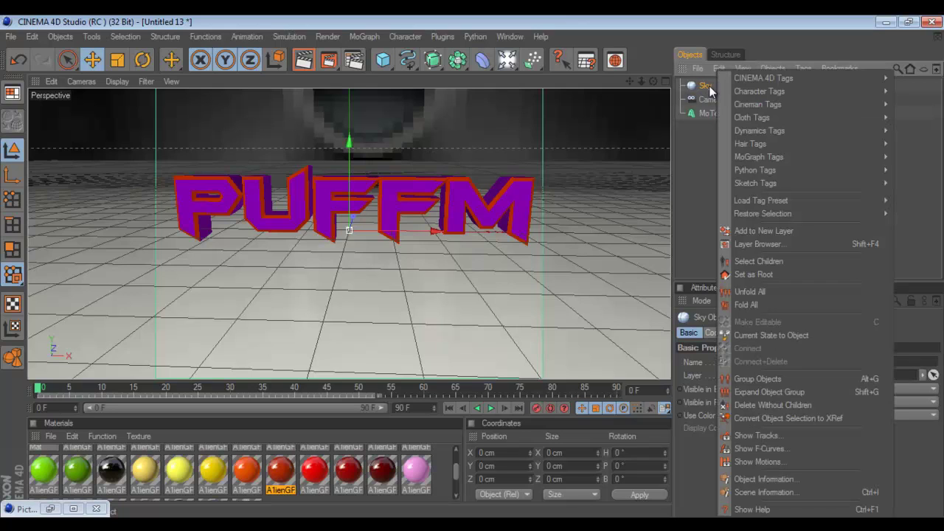
mouse_move(737, 77)
click(674, 144)
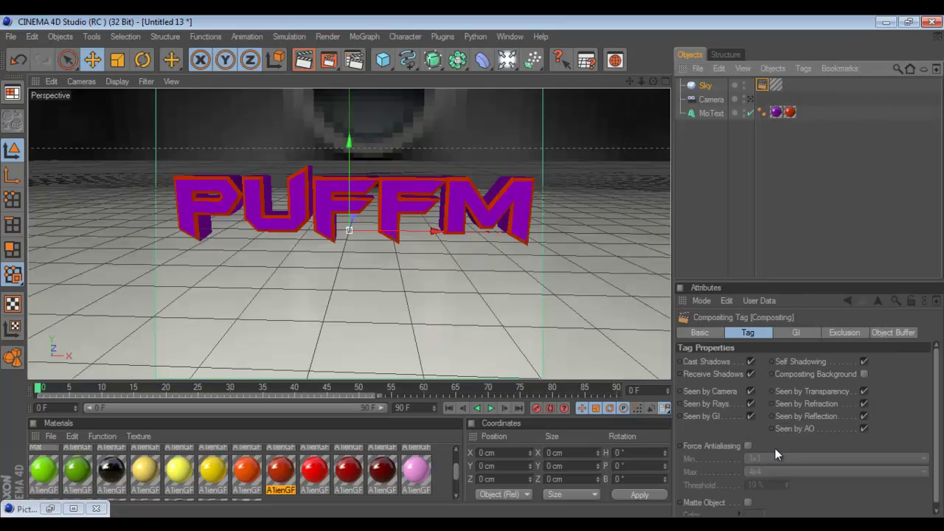
click(754, 392)
click(718, 180)
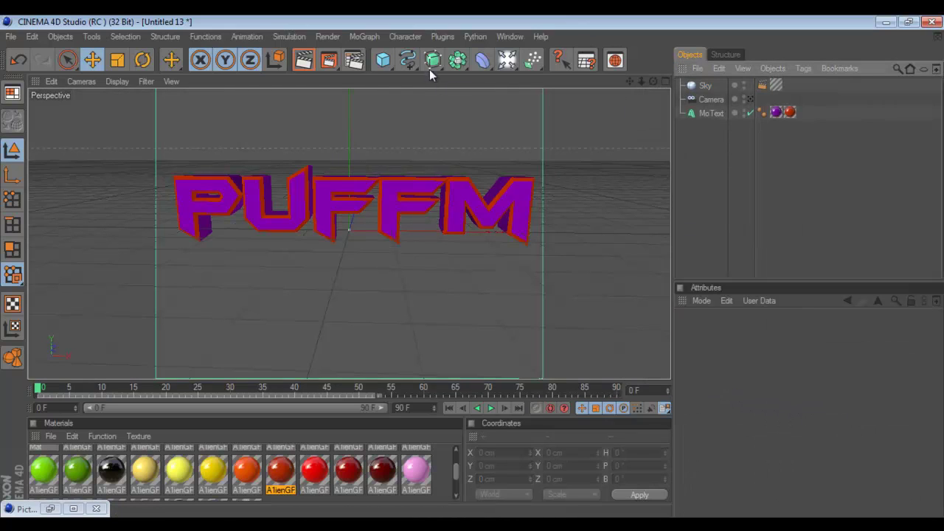
click(305, 62)
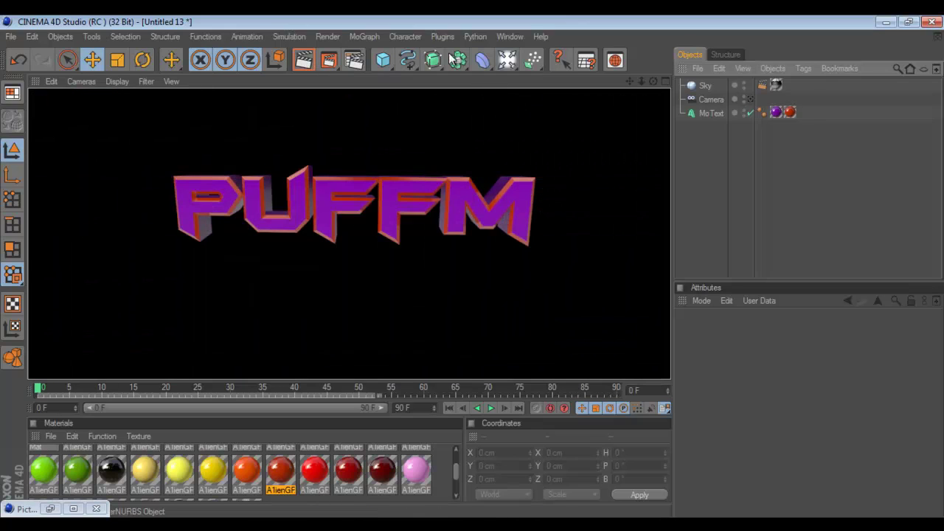
Set the render output to the Film/Video HDV/HDTV 720 25 preset
click(347, 65)
click(147, 102)
click(143, 78)
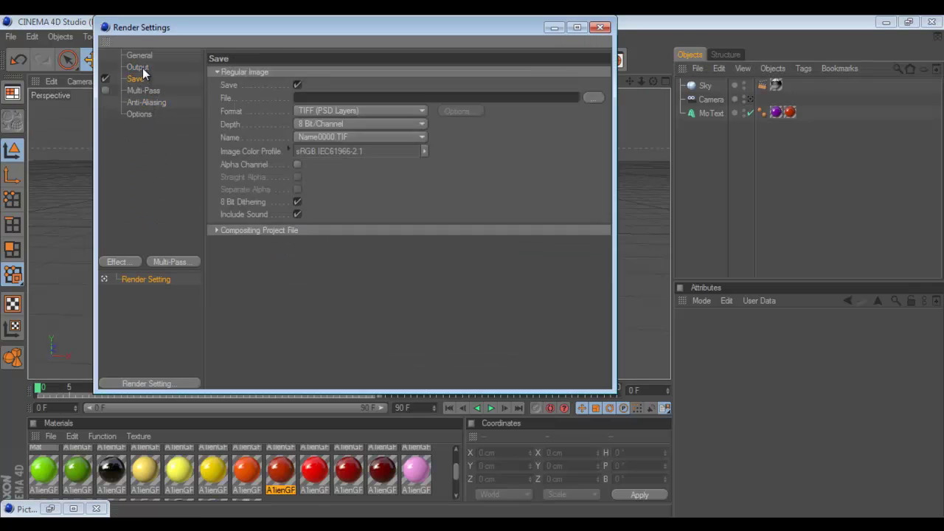
click(140, 67)
click(223, 72)
mouse_move(258, 112)
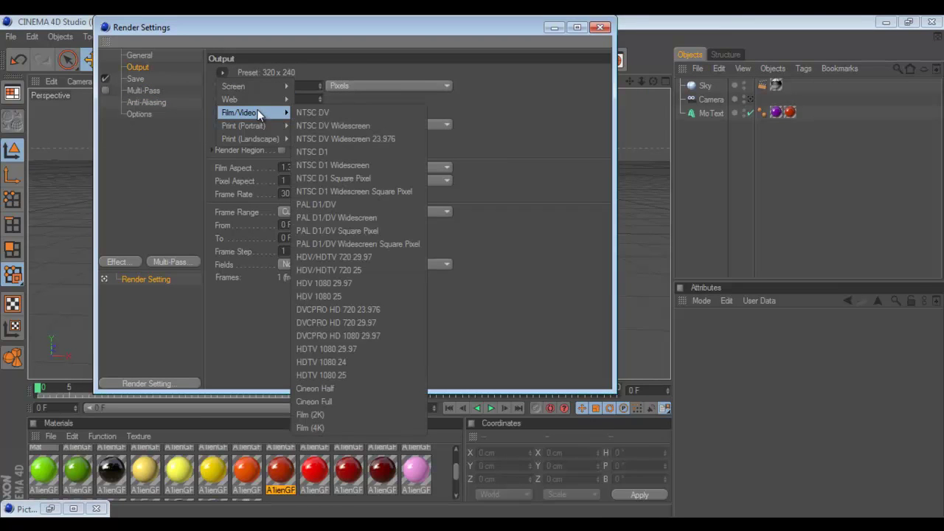
click(368, 269)
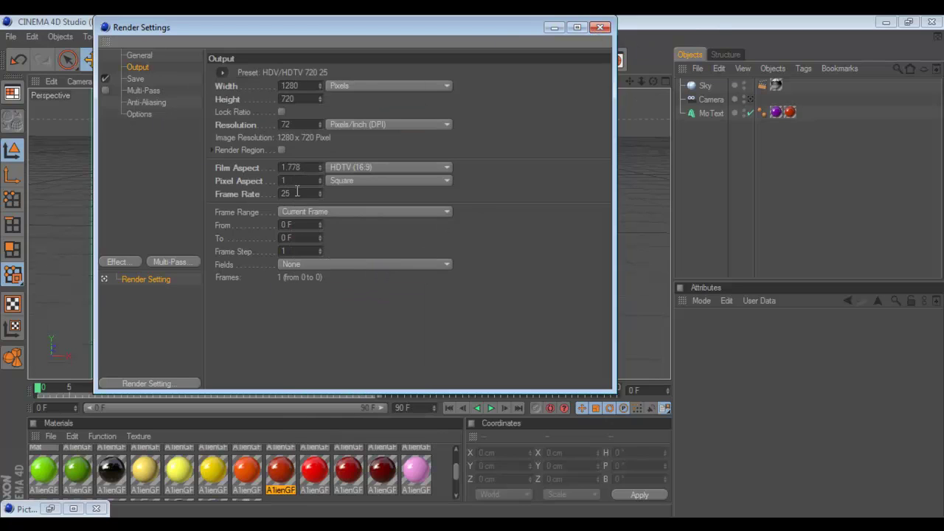
Save renders as PNG with Alpha Channel to Desktop\puffm text
click(135, 78)
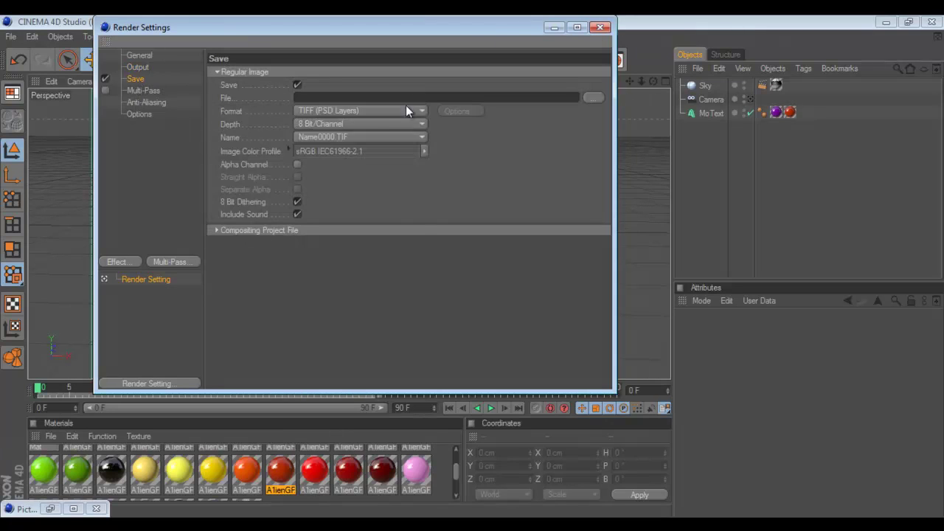
click(381, 111)
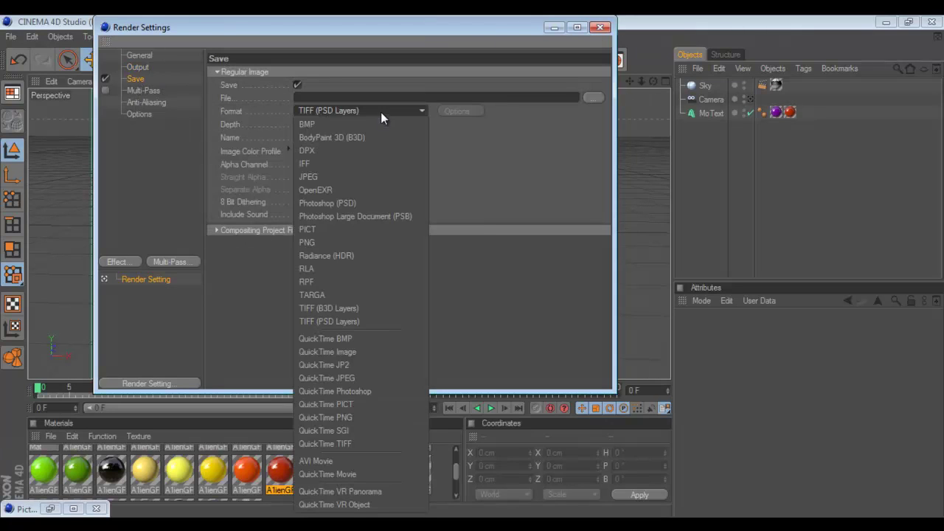
click(341, 243)
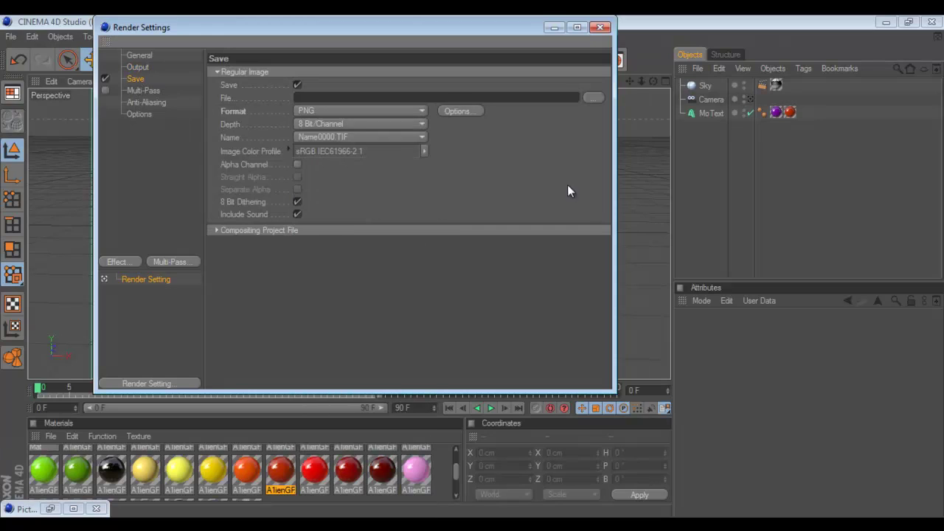
click(297, 165)
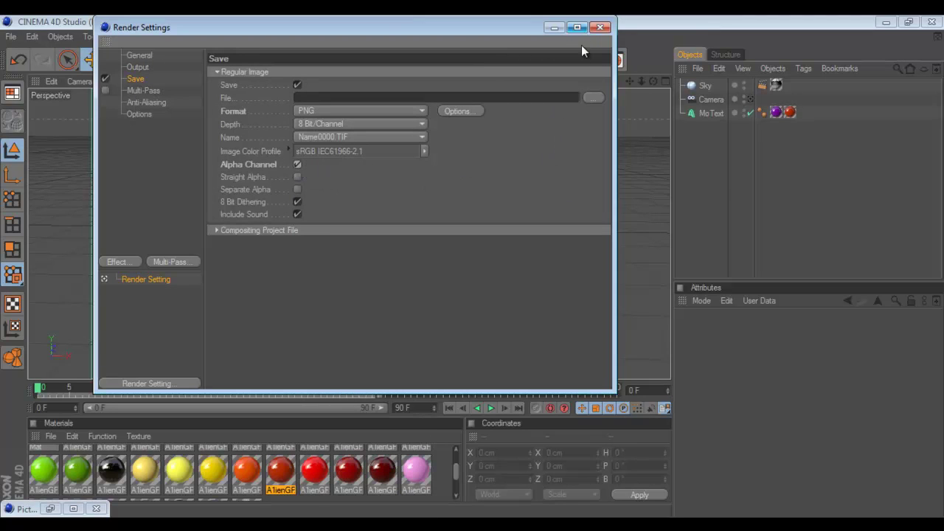
click(590, 96)
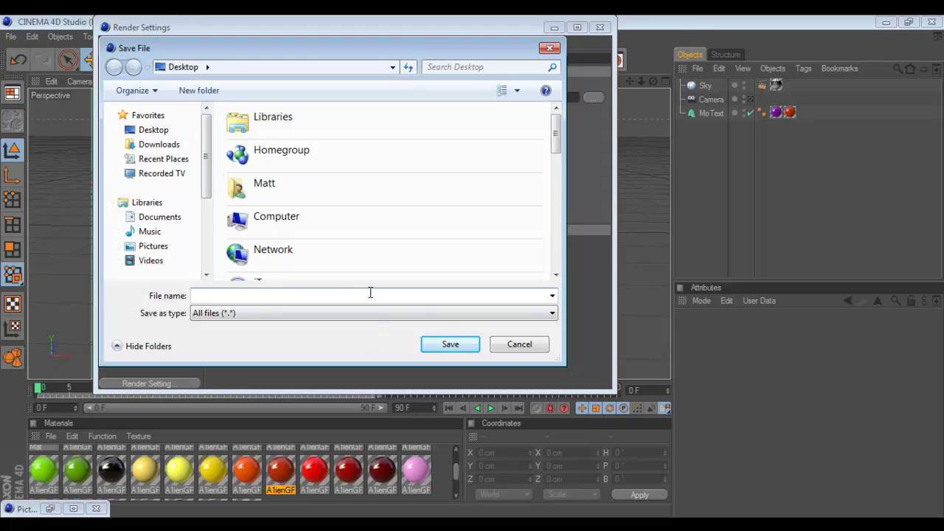
text(puffm text)
key(Return)
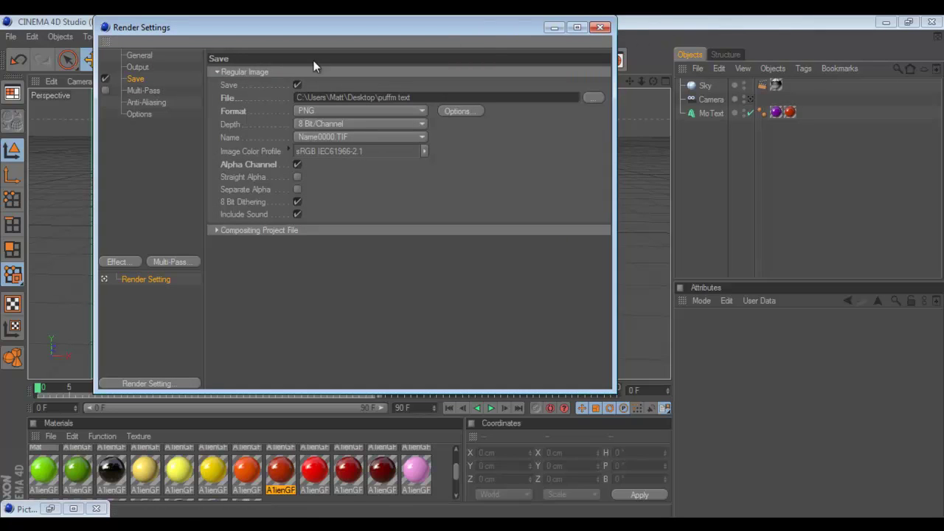
Add Global Illumination and Ambient Occlusion render effects, then minimize Render Settings
click(140, 115)
click(131, 262)
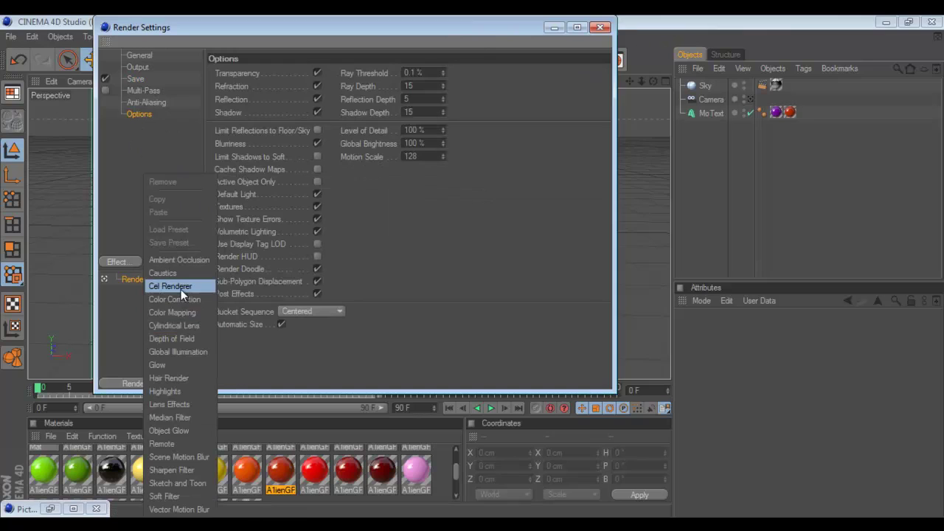
click(187, 351)
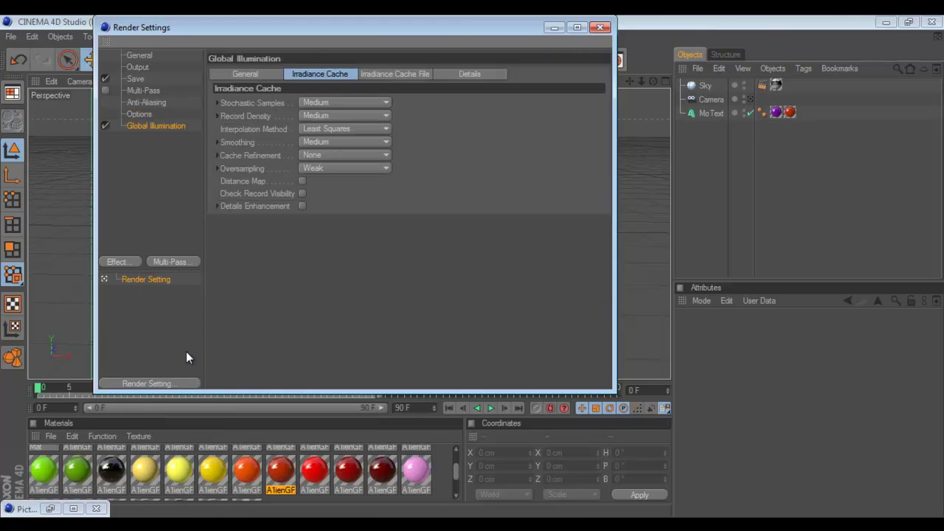
click(179, 263)
click(118, 262)
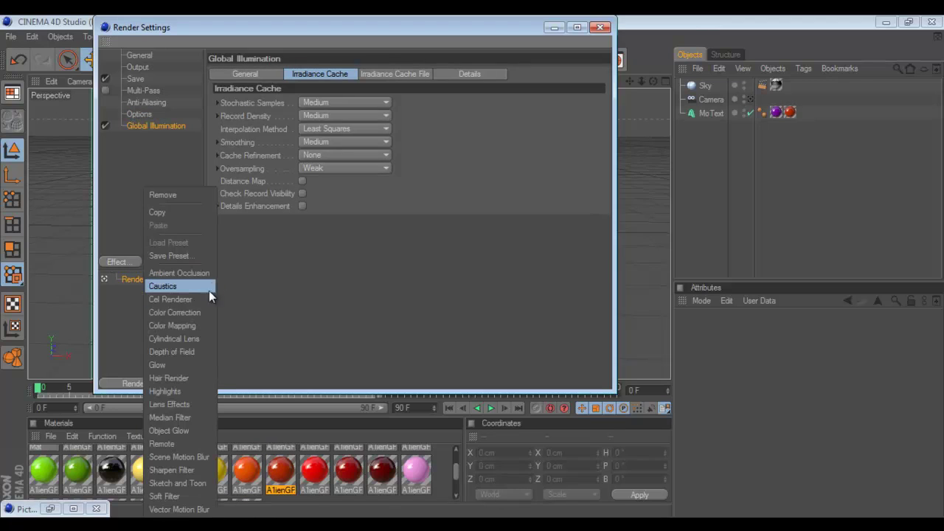
click(183, 273)
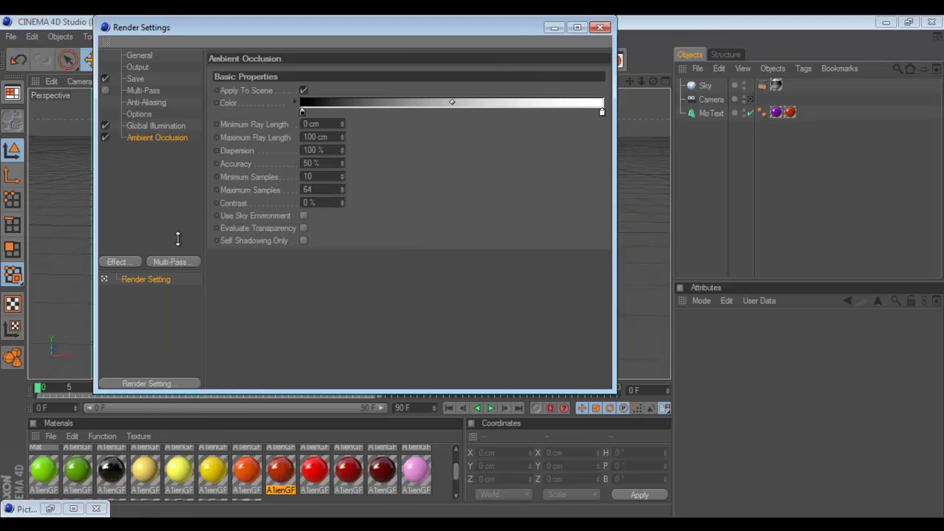
click(554, 27)
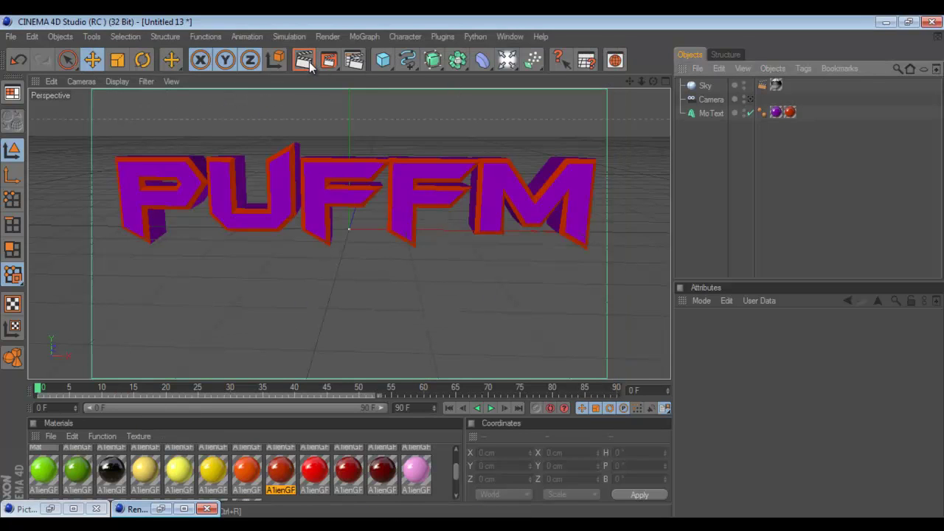
Render a preview of the active view and close the Render Settings window
click(310, 63)
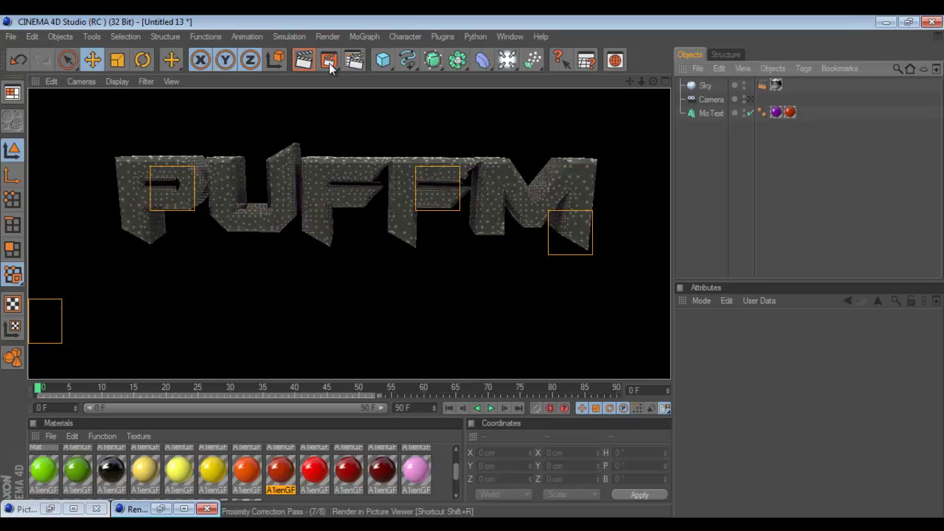
click(161, 509)
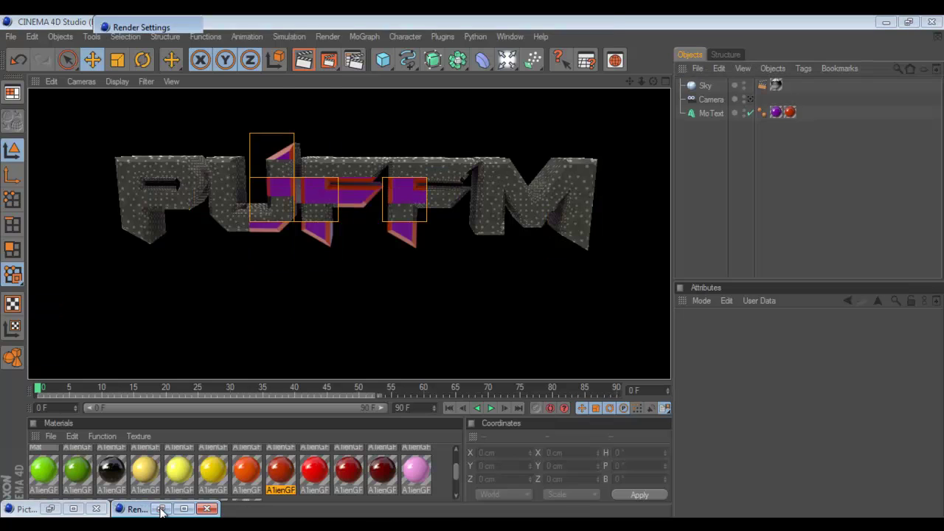
click(600, 27)
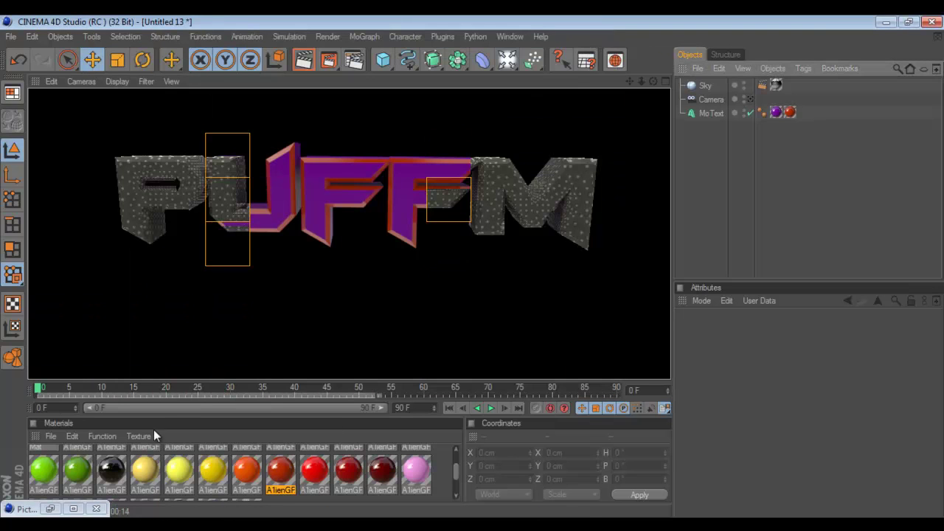
Close the Picture Viewer, stopping the old YOUR NAME render, and render PUFFM to the Picture Viewer
click(56, 508)
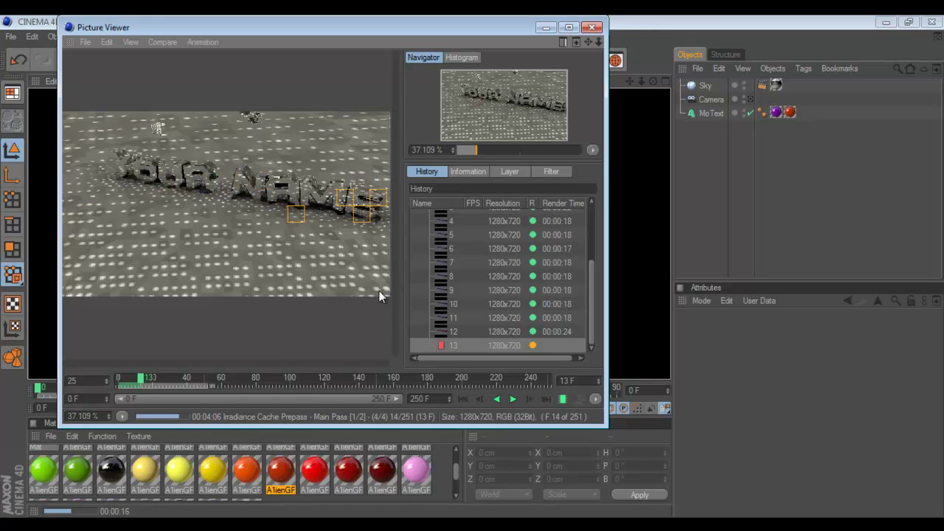
click(590, 28)
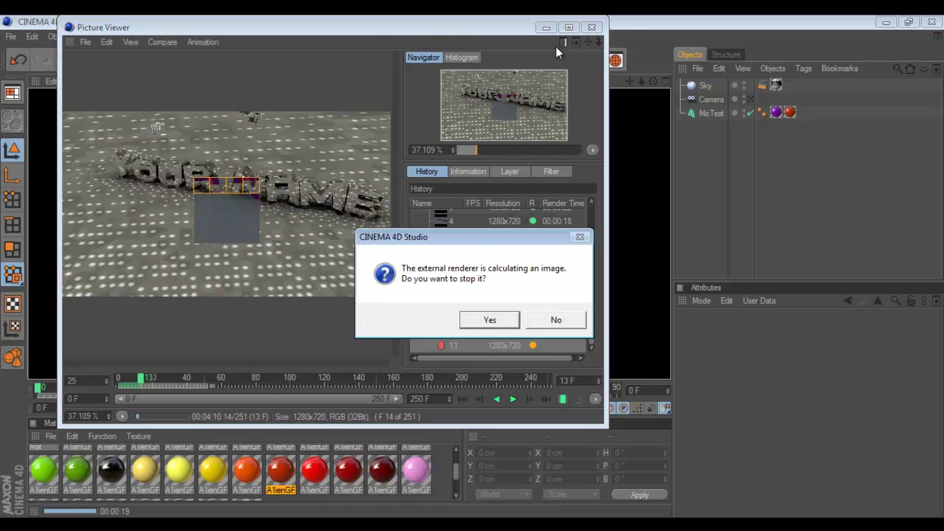
click(503, 316)
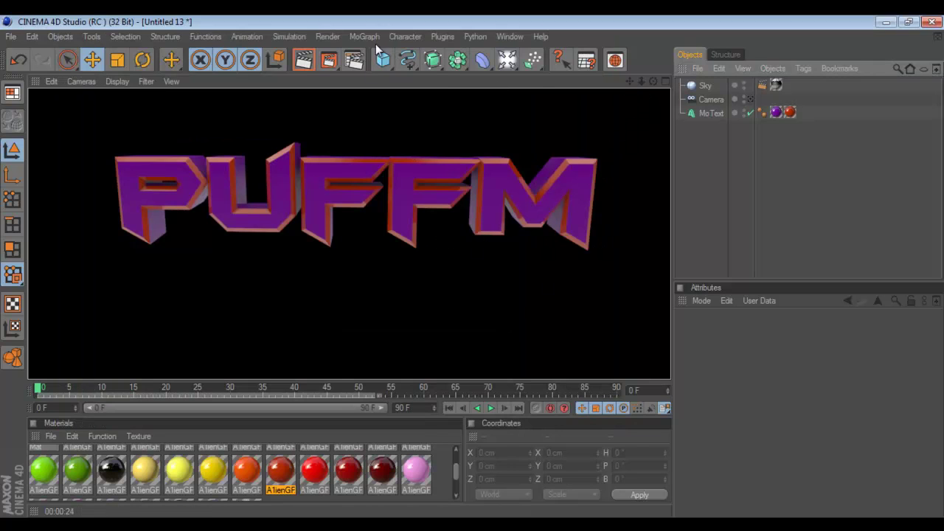
click(328, 60)
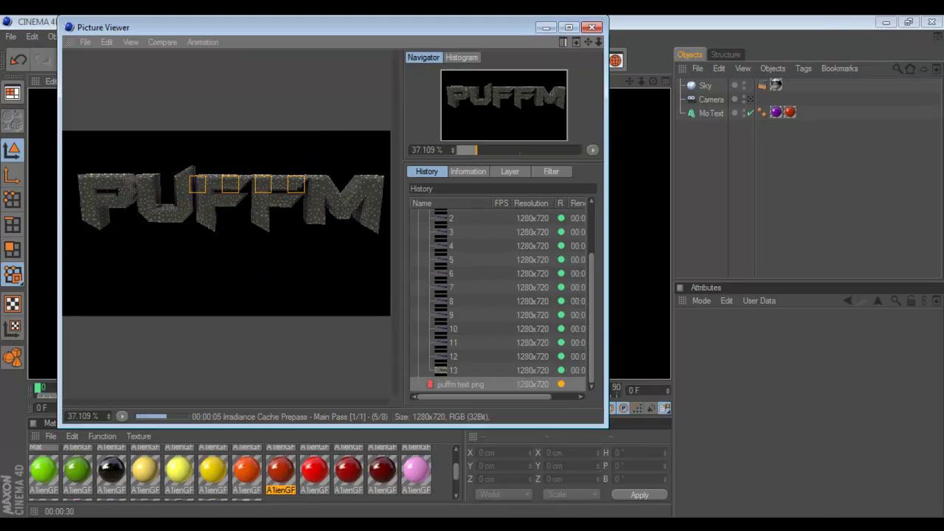
Switch to Photoshop, maximize it, and browse the Desktop in the Open dialog
key(alt+Tab)
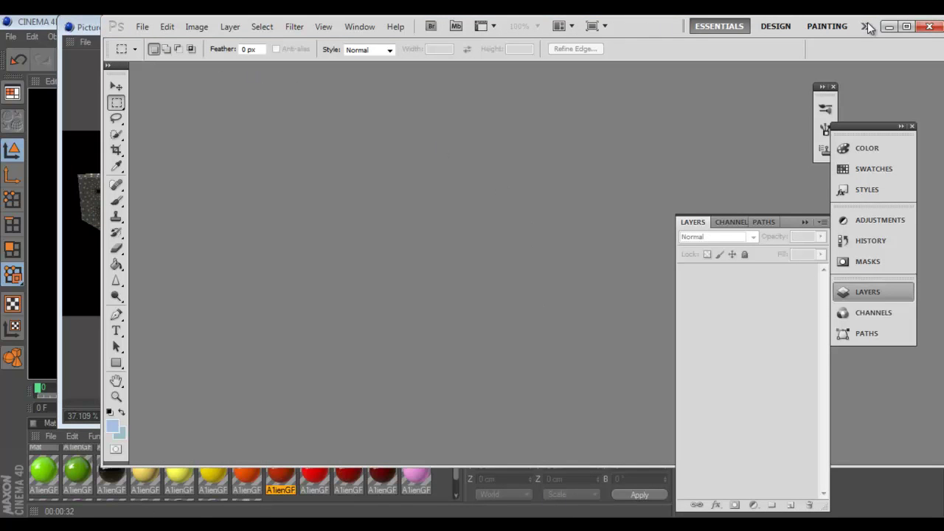
click(906, 27)
click(42, 27)
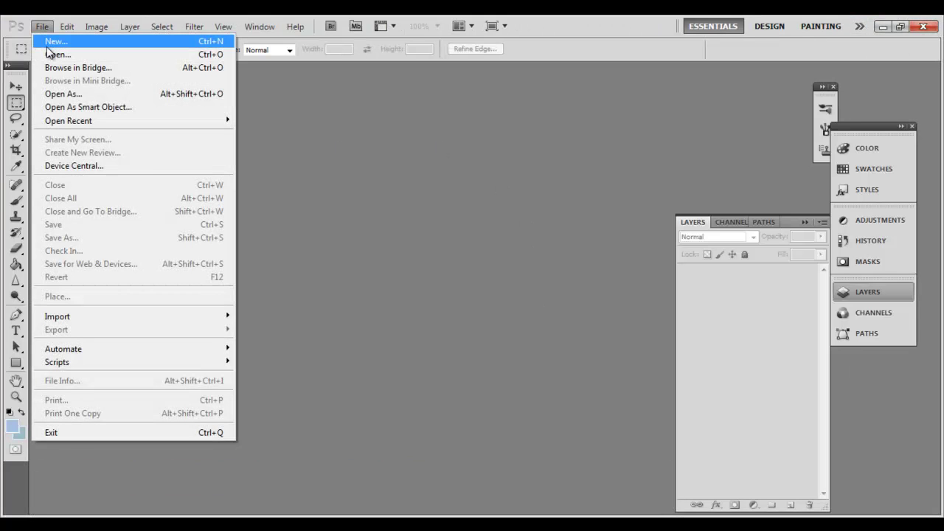
click(52, 56)
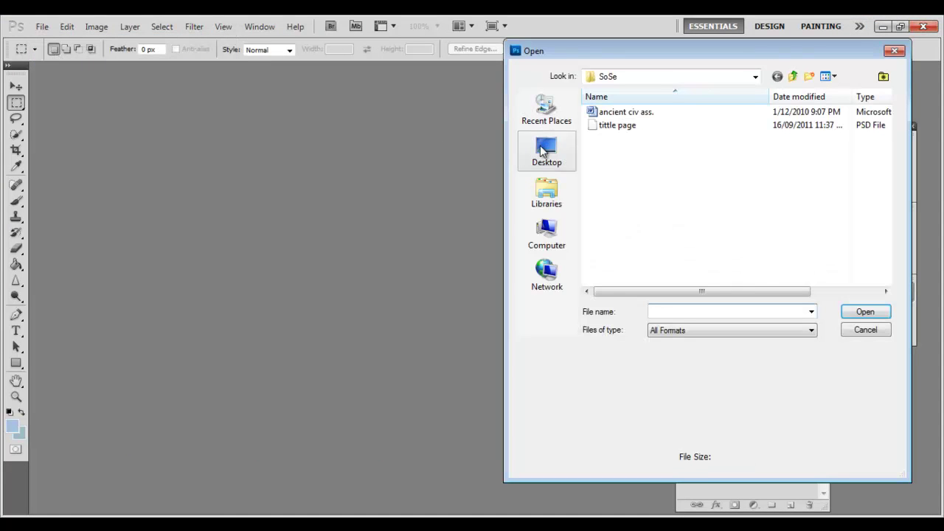
click(546, 152)
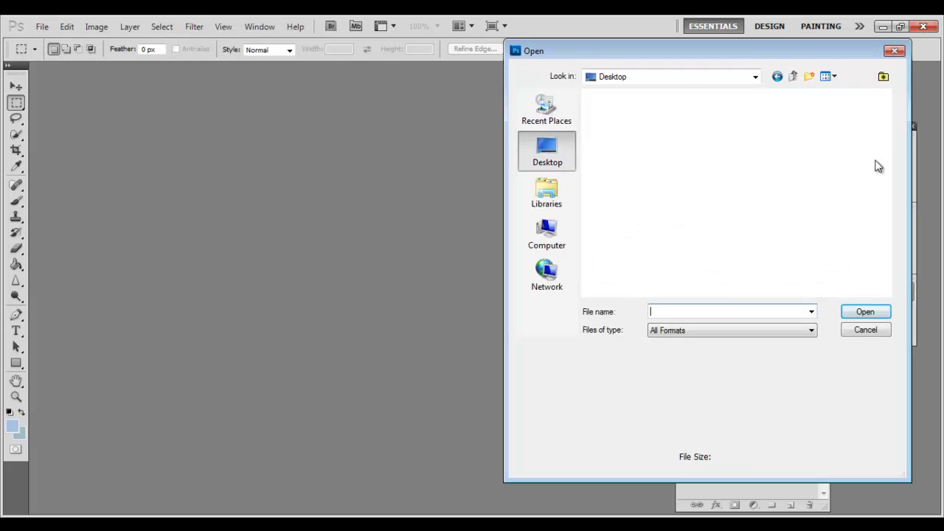
drag(886, 164, 885, 225)
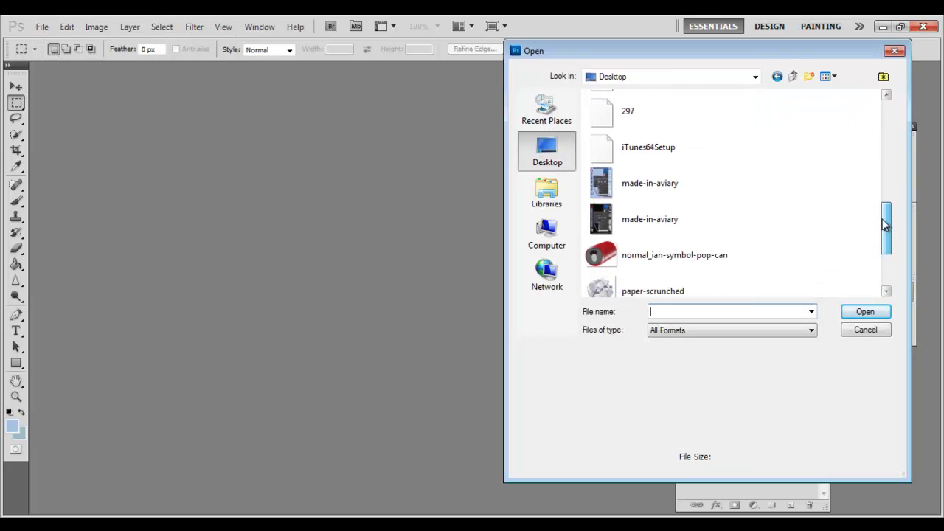
click(696, 211)
drag(886, 230, 890, 182)
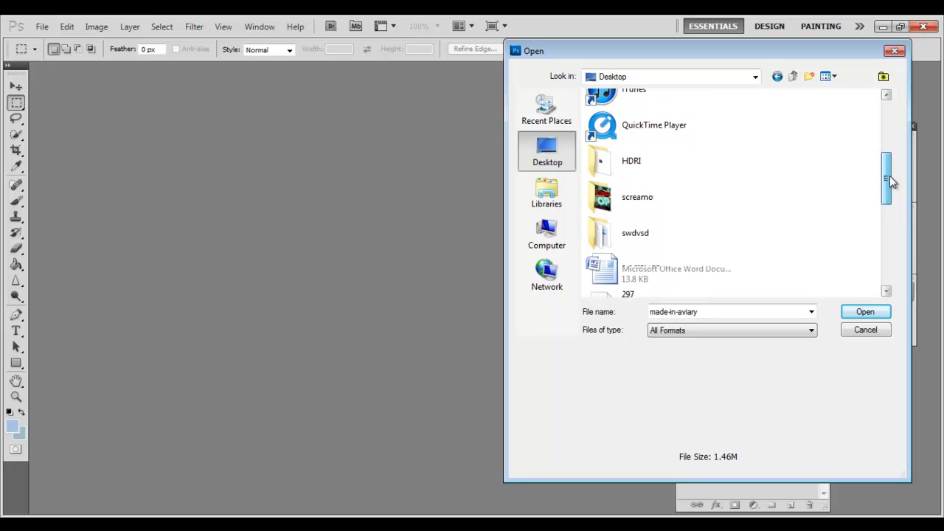
Open the 'puffm channel' file from the swdvsd > U tube backround designs folder
double_click(693, 236)
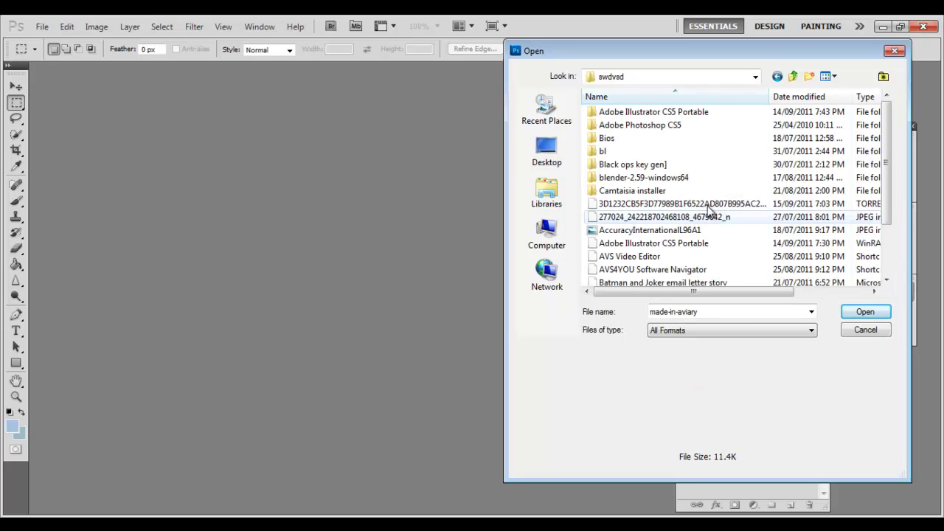
click(704, 203)
scroll(675, 179, down, 10)
click(639, 111)
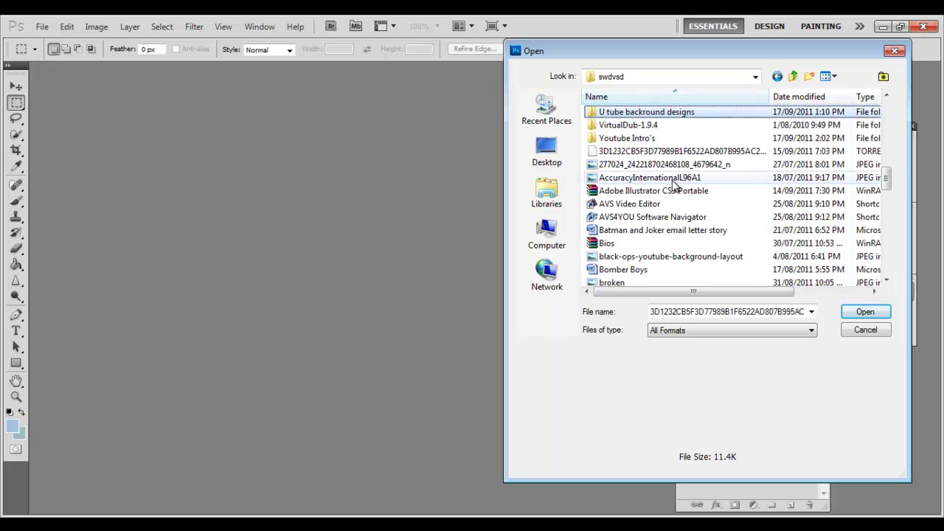
double_click(639, 112)
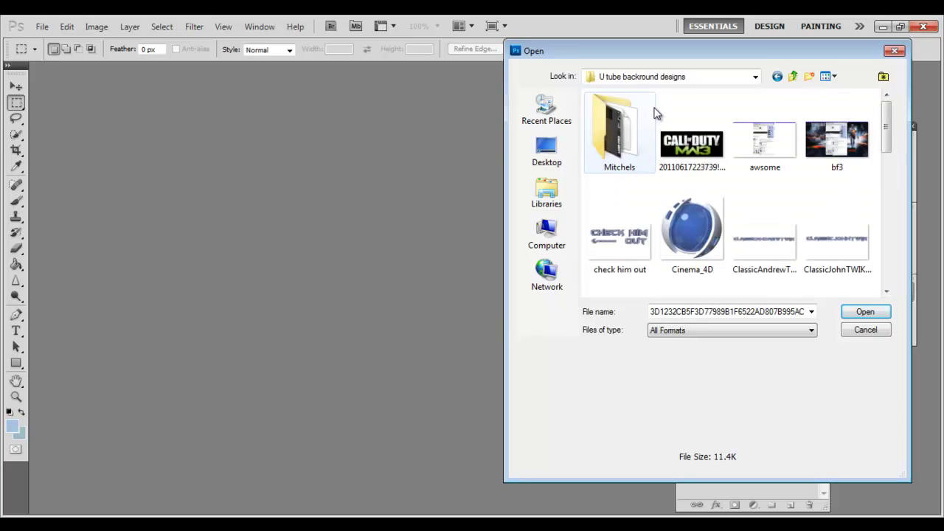
drag(887, 126, 886, 170)
double_click(847, 165)
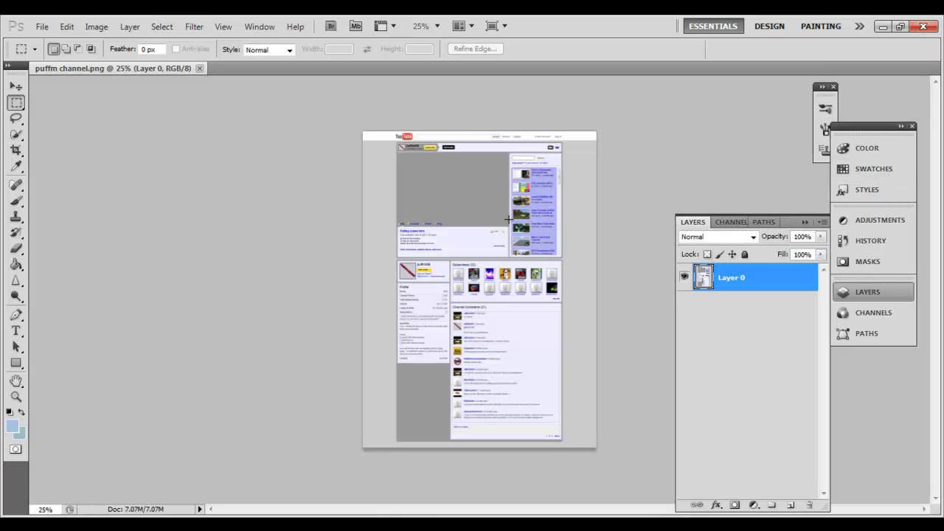
Zoom the puffm channel screenshot in to 50% and scroll through it
click(15, 396)
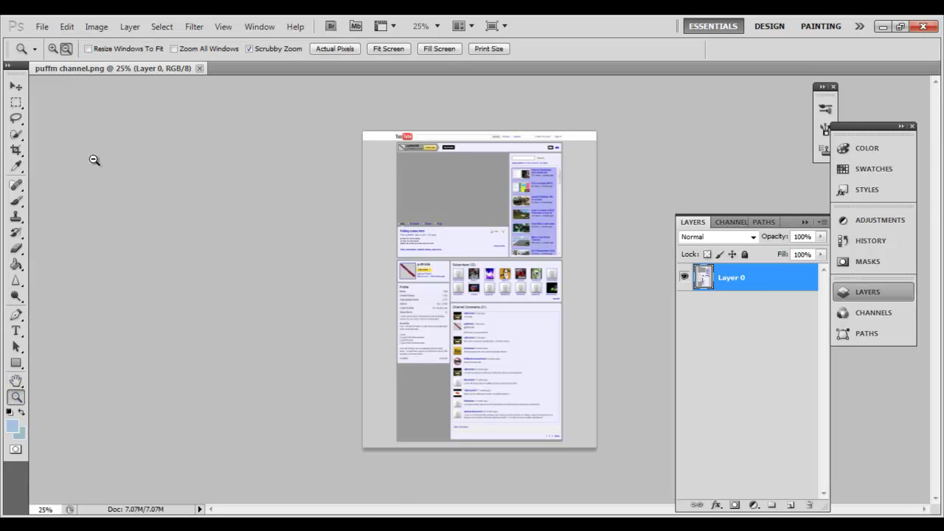
drag(408, 281, 588, 289)
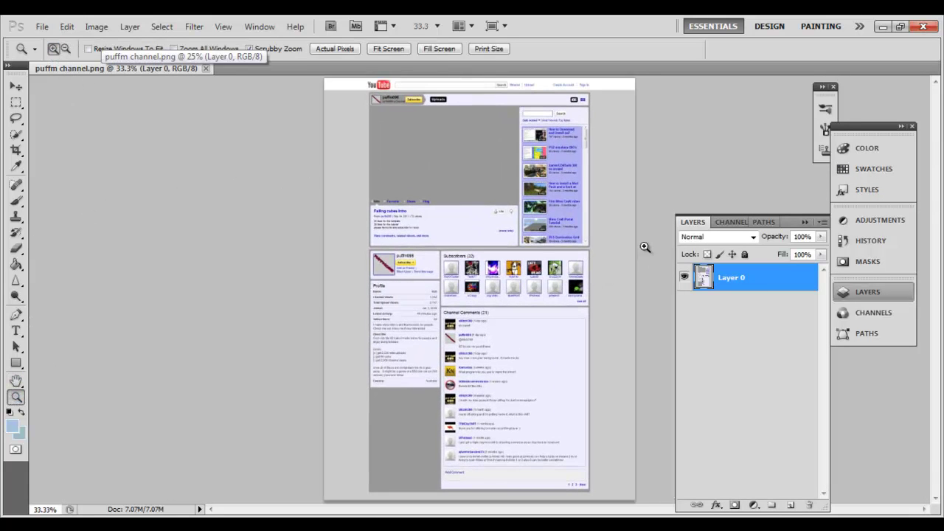
click(542, 252)
click(542, 252)
scroll(553, 254, up, 5)
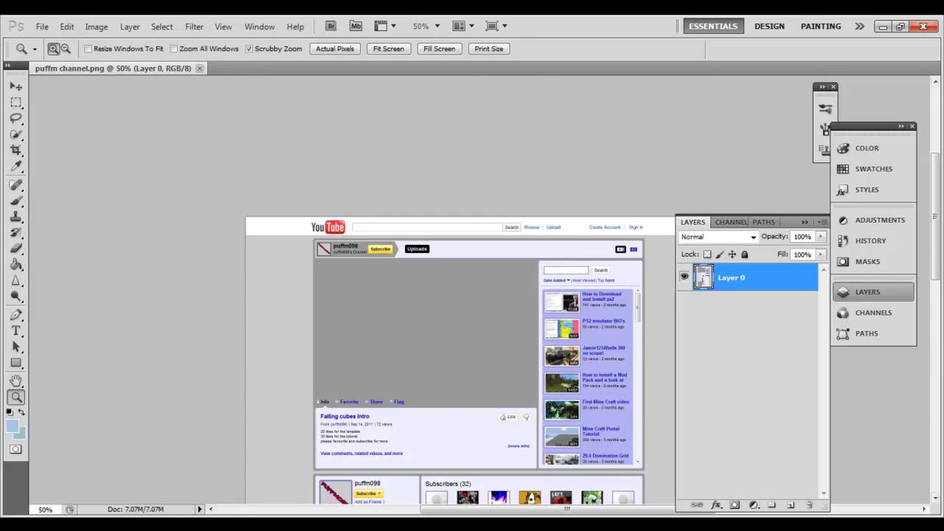
drag(939, 270, 933, 318)
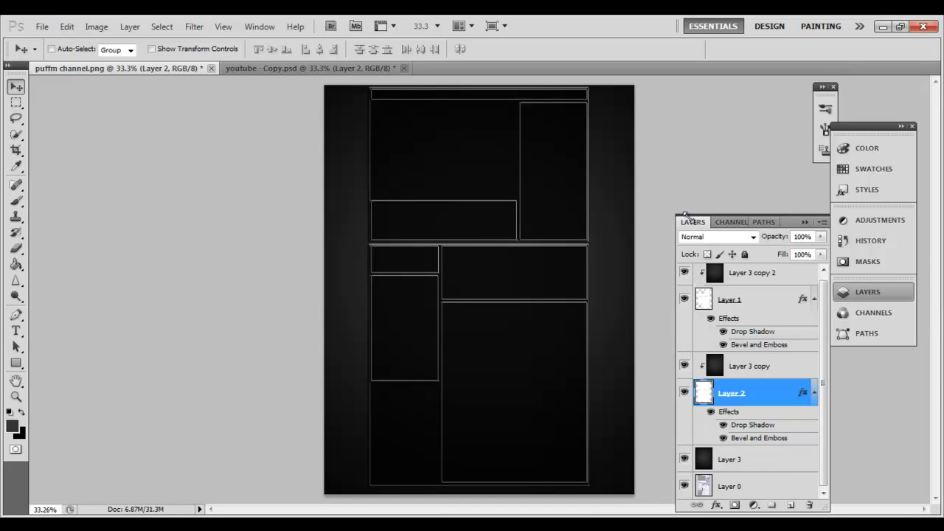
Collapse the Layers panel into its dock icon
click(804, 223)
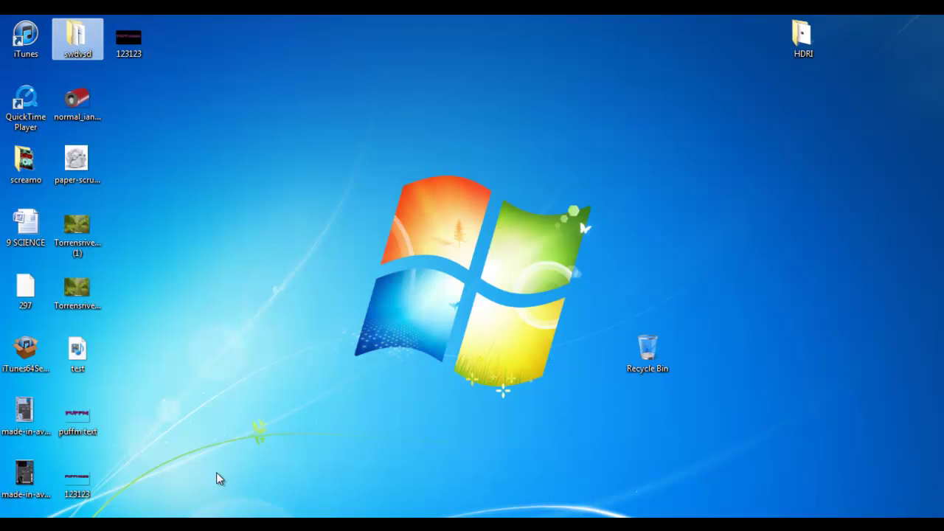
Move the 123123 image to the desktop centre and preview it in Photo Viewer
drag(216, 473, 191, 363)
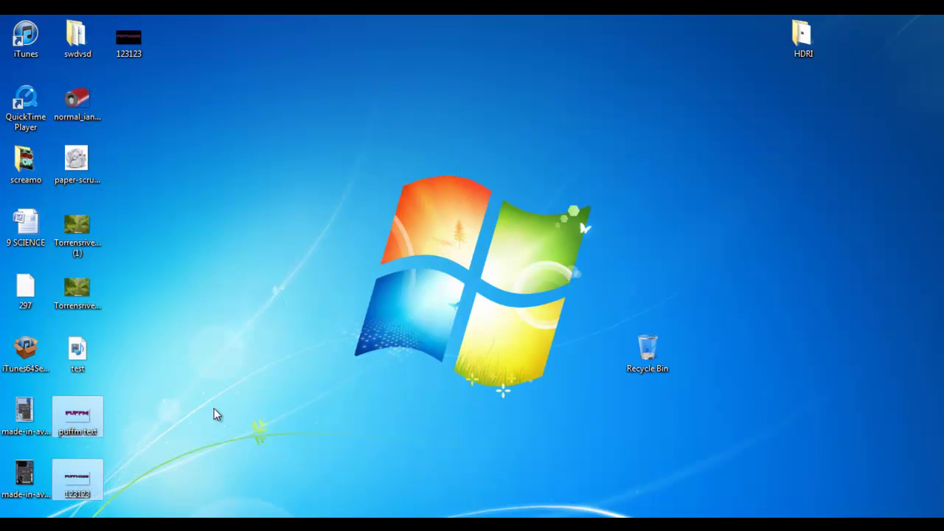
click(78, 480)
drag(77, 479, 529, 243)
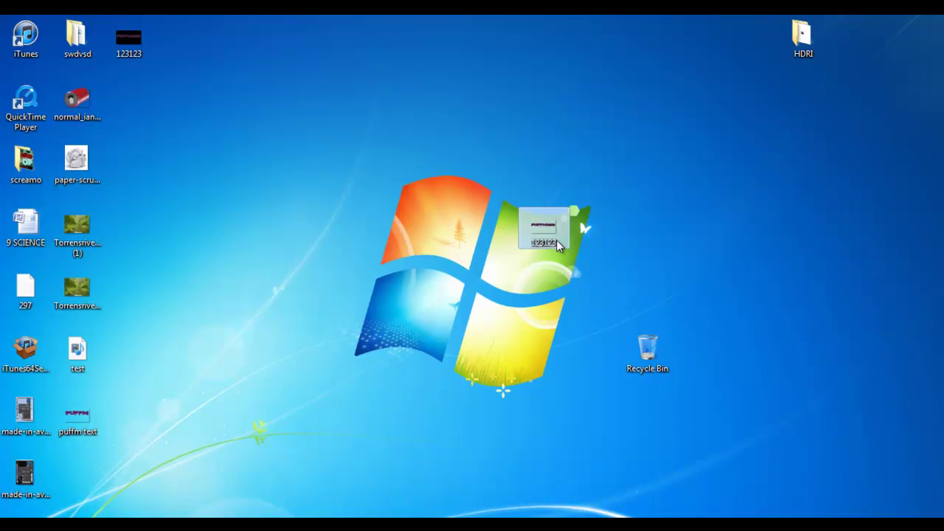
double_click(553, 236)
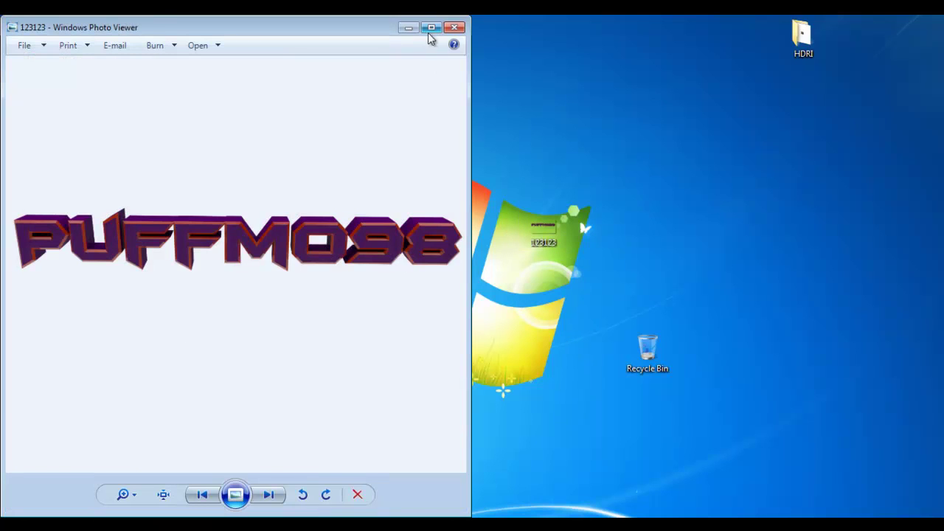
click(454, 28)
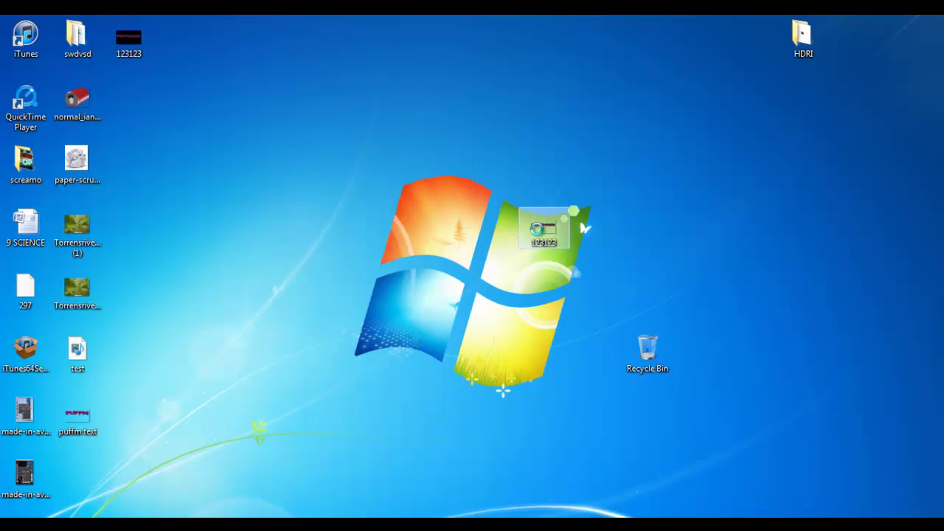
Open 123123 for editing in Paint.NET from its context menu, then close Paint.NET
right_click(531, 231)
click(526, 229)
right_click(544, 242)
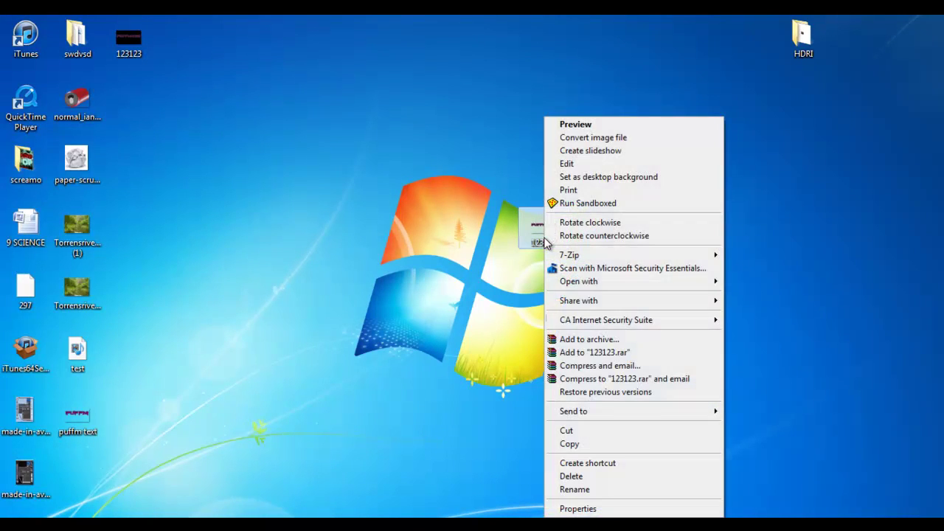
click(572, 164)
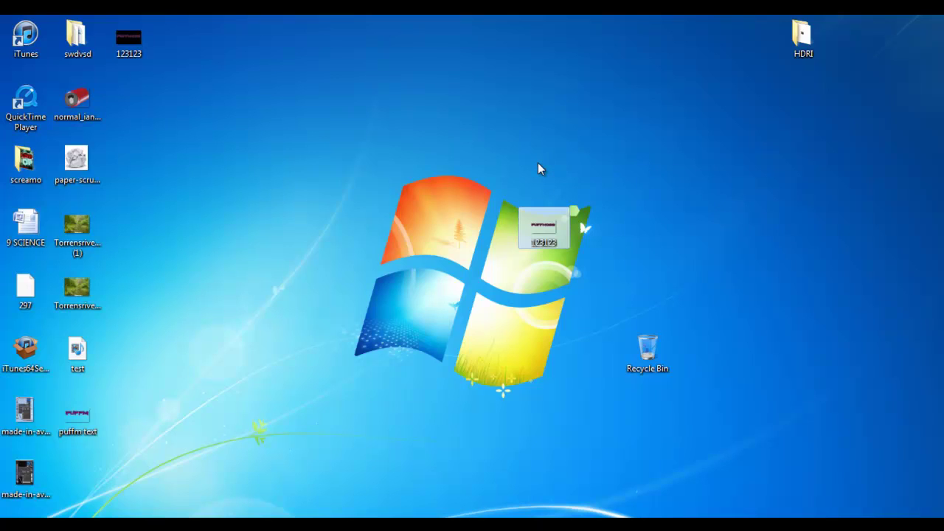
click(516, 280)
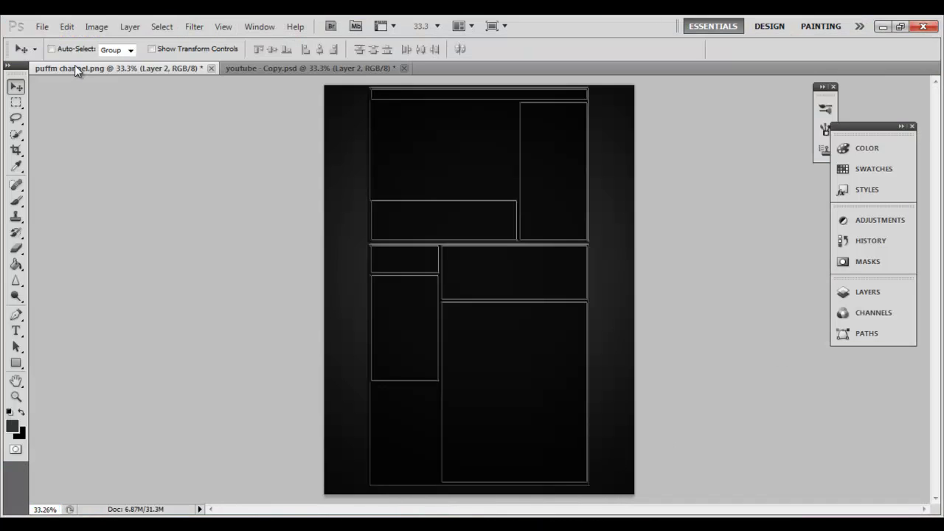
click(41, 27)
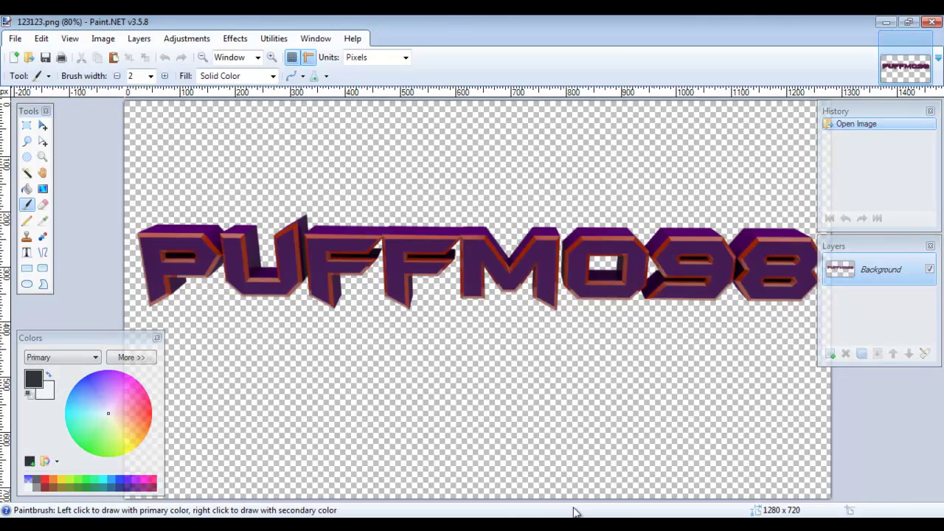
click(930, 25)
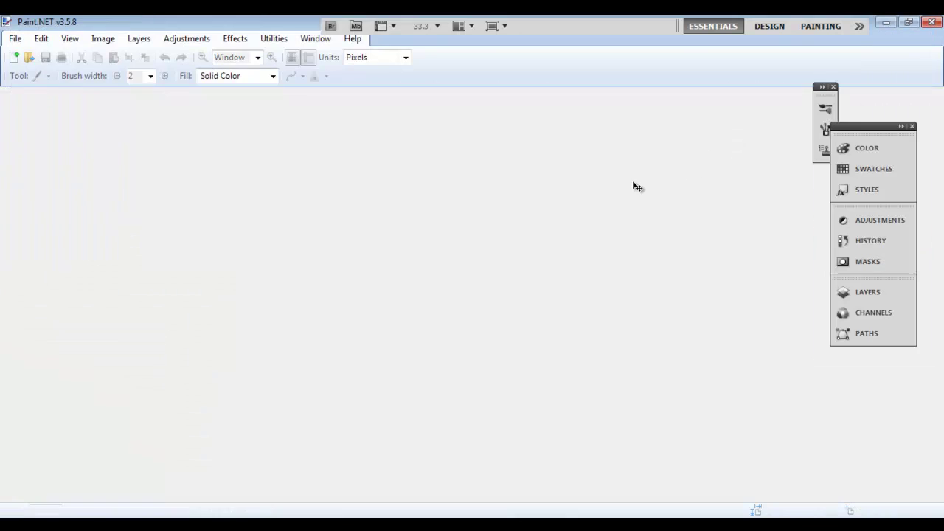
Reopen 123123 with Edit from the desktop, closing the stray Print Pictures window
key(super+d)
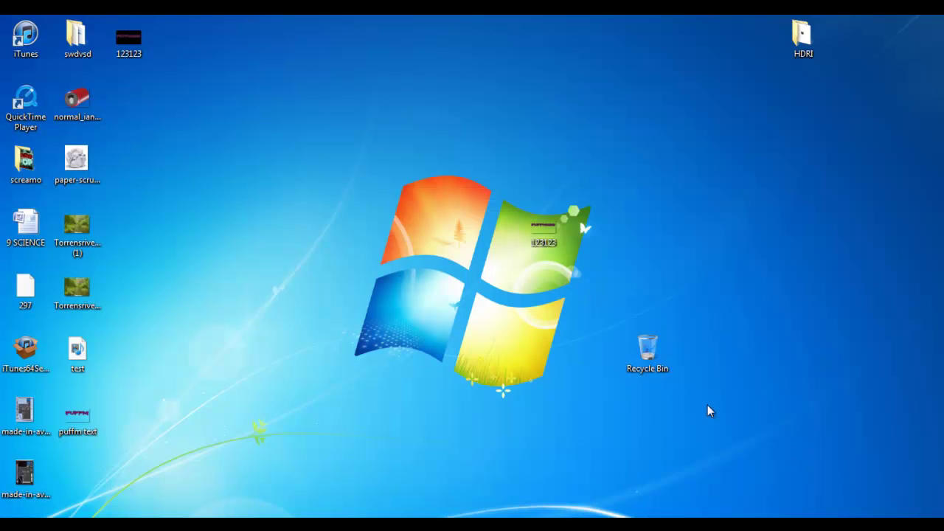
right_click(551, 248)
click(574, 191)
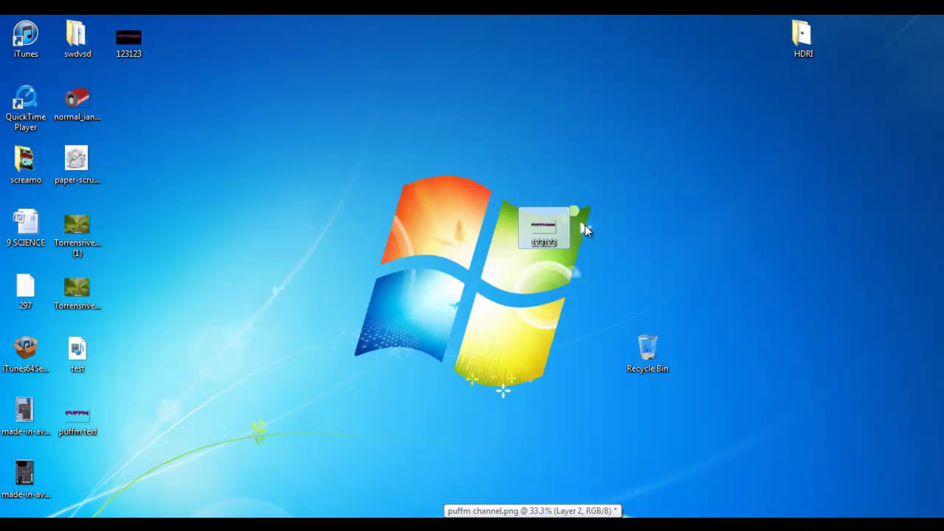
right_click(560, 230)
click(582, 164)
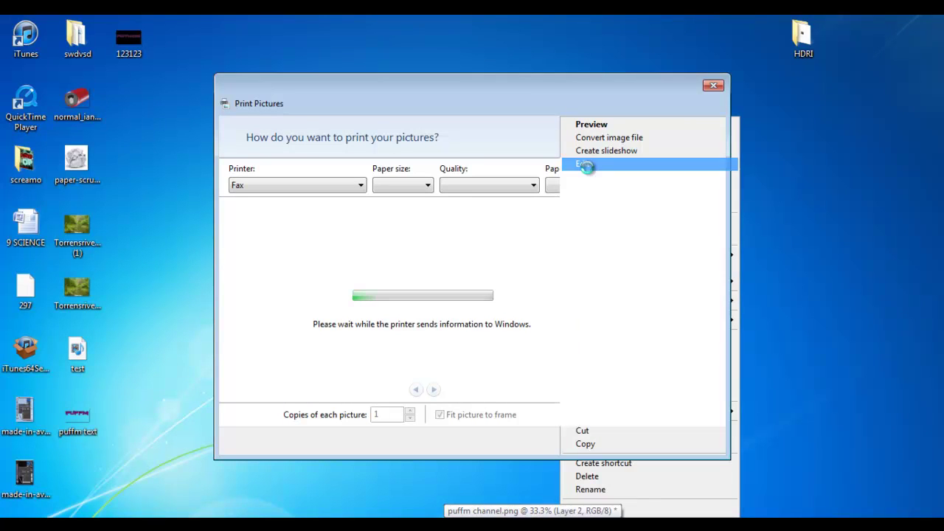
click(712, 86)
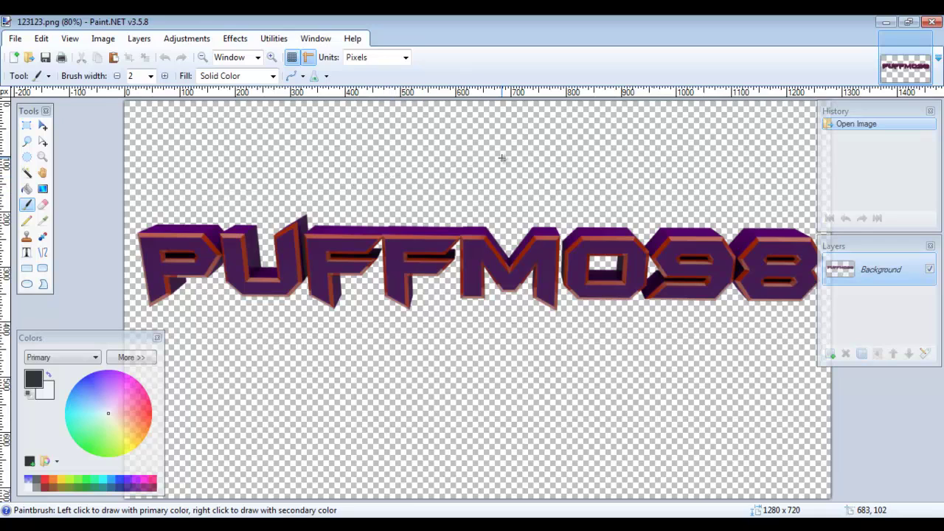
Paint a test stroke and undo it, then select all, shift the pixels right and undo
mouse_move(477, 160)
mouse_down()
mouse_move(602, 188)
mouse_move(435, 157)
mouse_move(448, 151)
mouse_move(475, 168)
mouse_up()
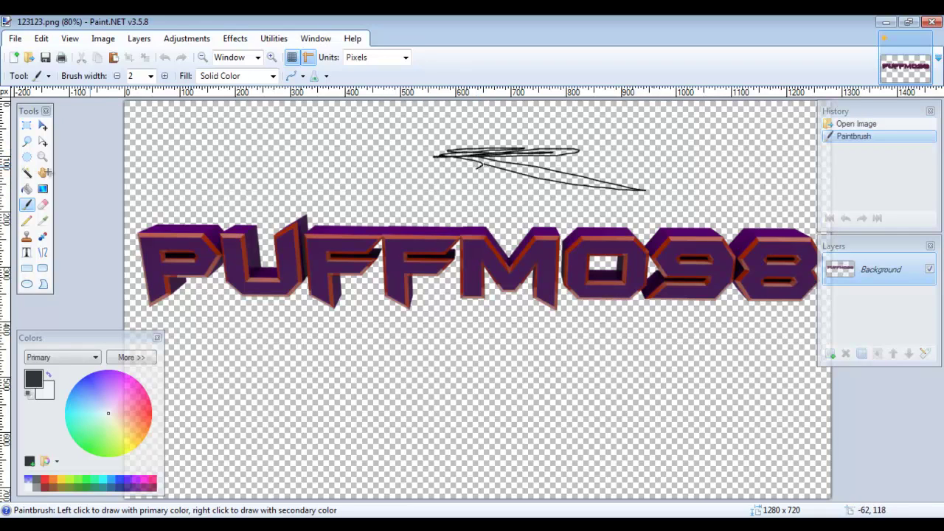
key(ctrl+z)
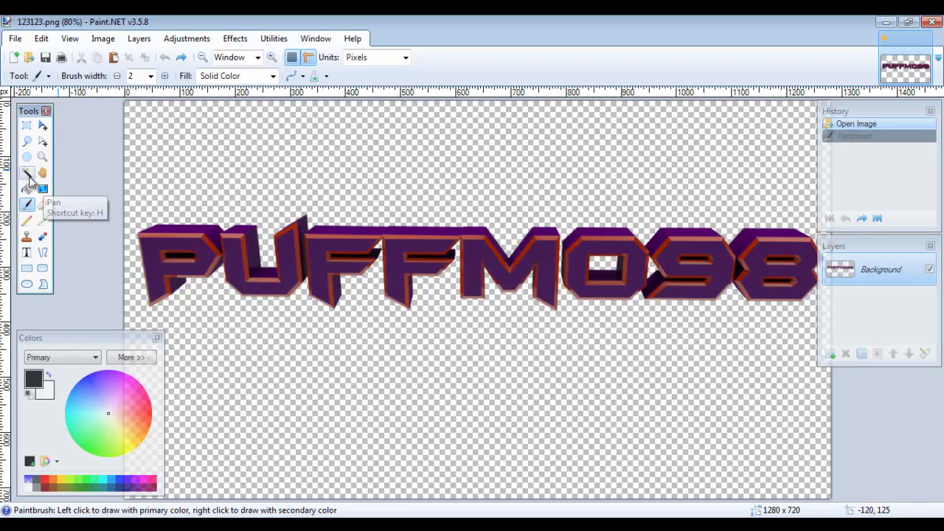
click(42, 125)
key(ctrl+a)
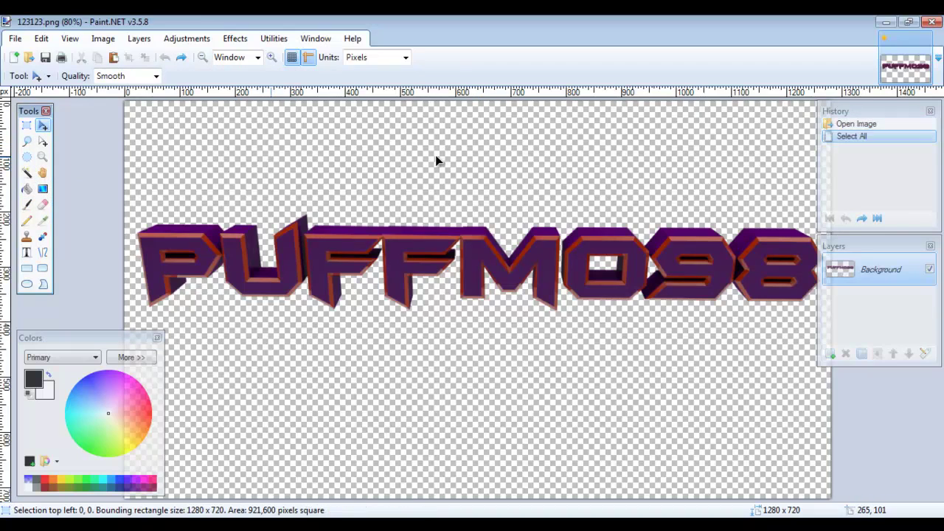
drag(268, 162, 402, 165)
key(ctrl+z)
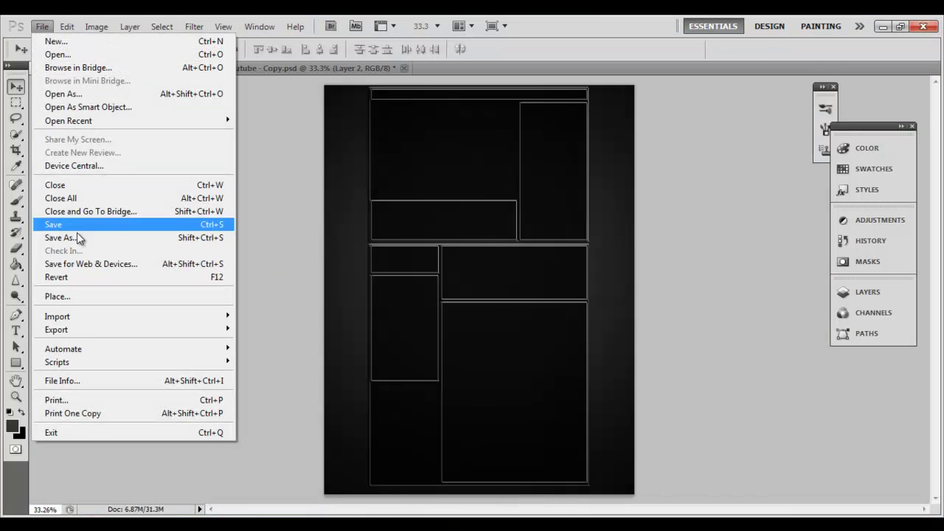
Place 123123.png into the template, rotated vertically along its left edge
click(114, 296)
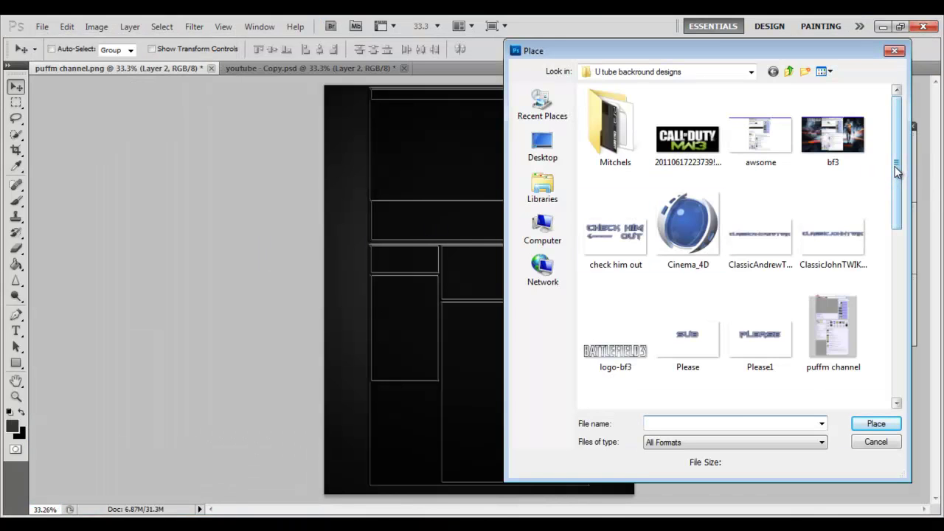
click(543, 148)
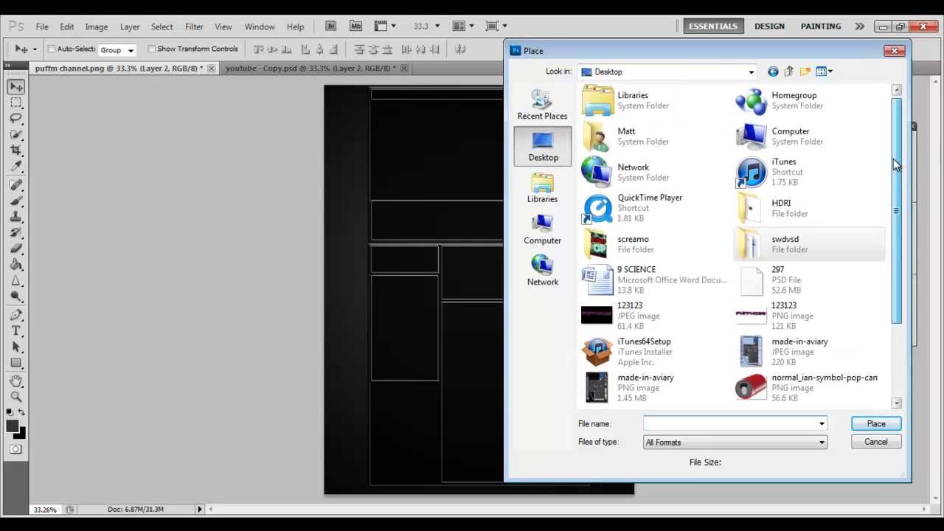
scroll(888, 184, down, 3)
double_click(782, 215)
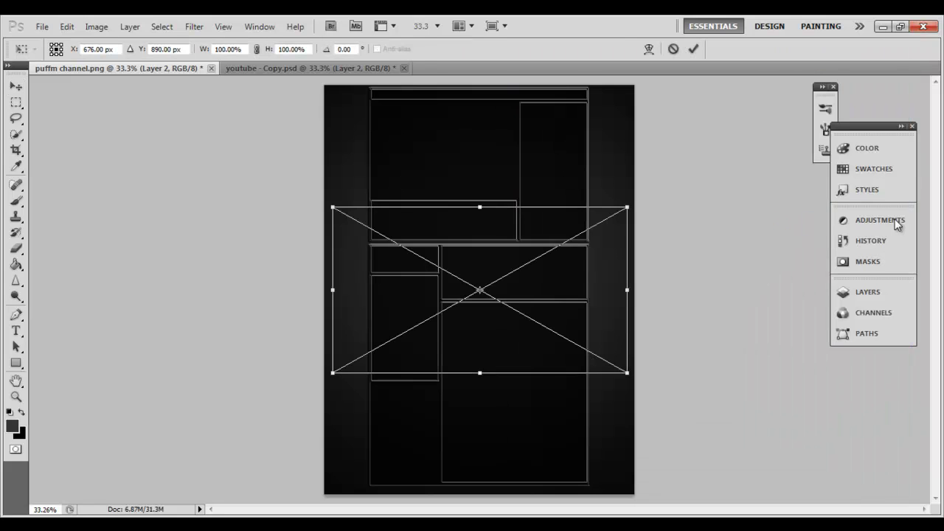
drag(657, 185, 356, 83)
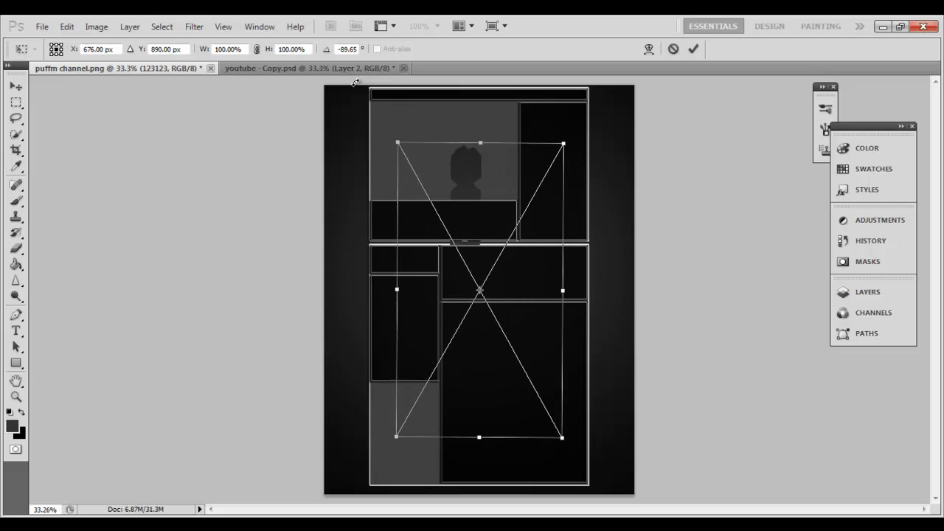
drag(462, 173, 383, 172)
key(Return)
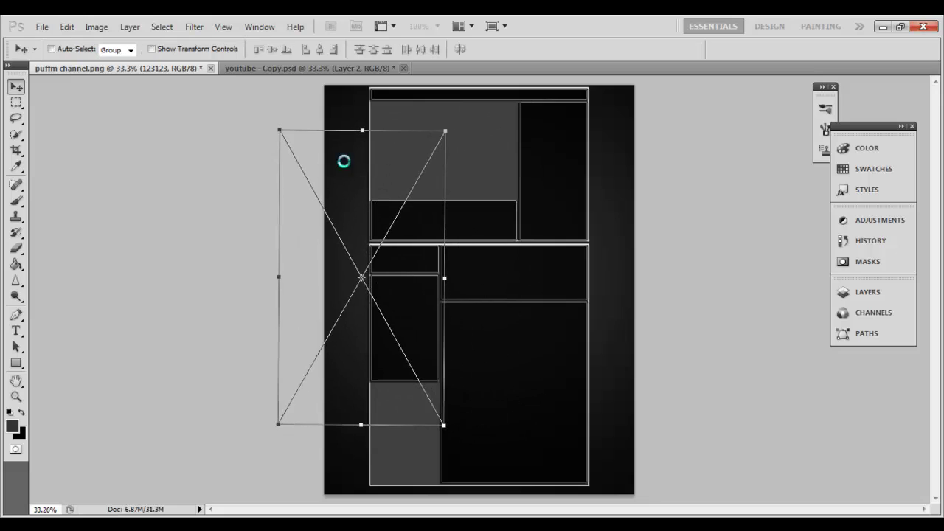
Move the 123123 layer to the top of the Layers stack
click(883, 289)
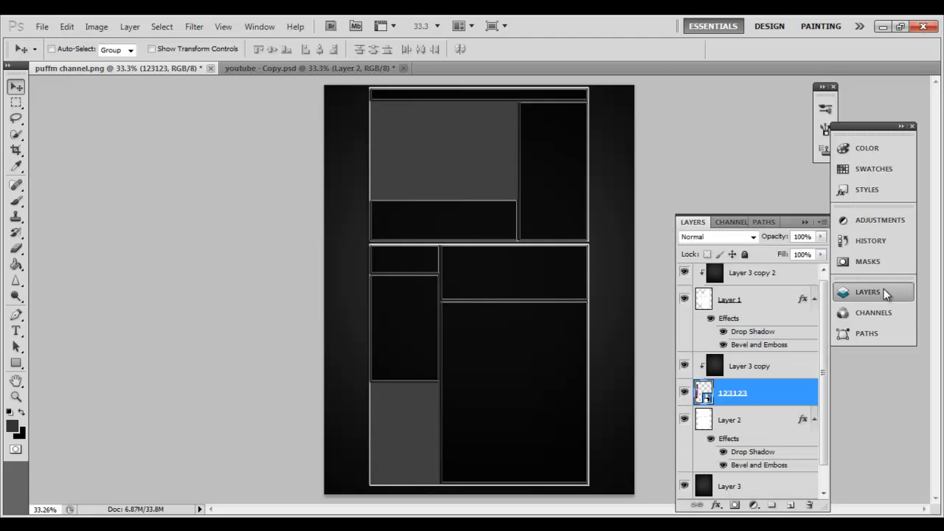
scroll(786, 385, up, 1)
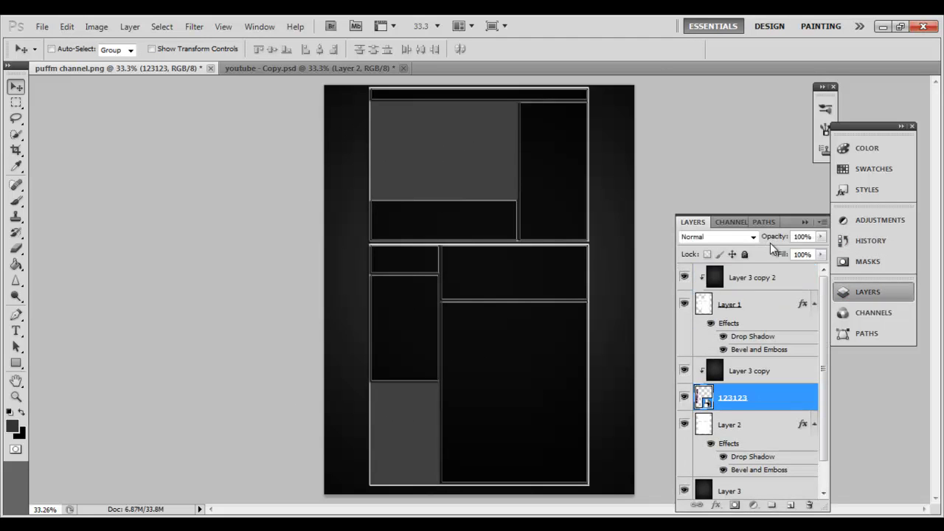
drag(784, 391, 730, 278)
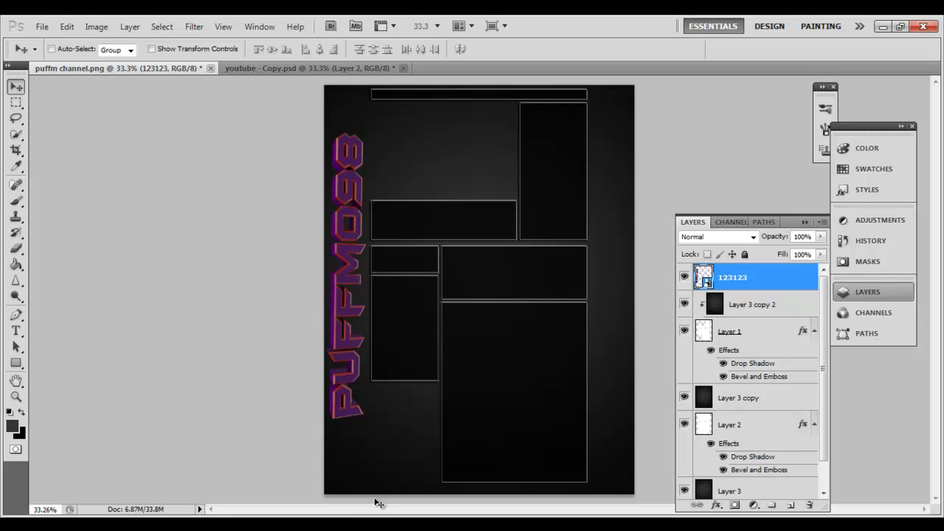
Re-render the PUFFM098 text scene in the Picture Viewer, overwriting the existing render file
click(356, 516)
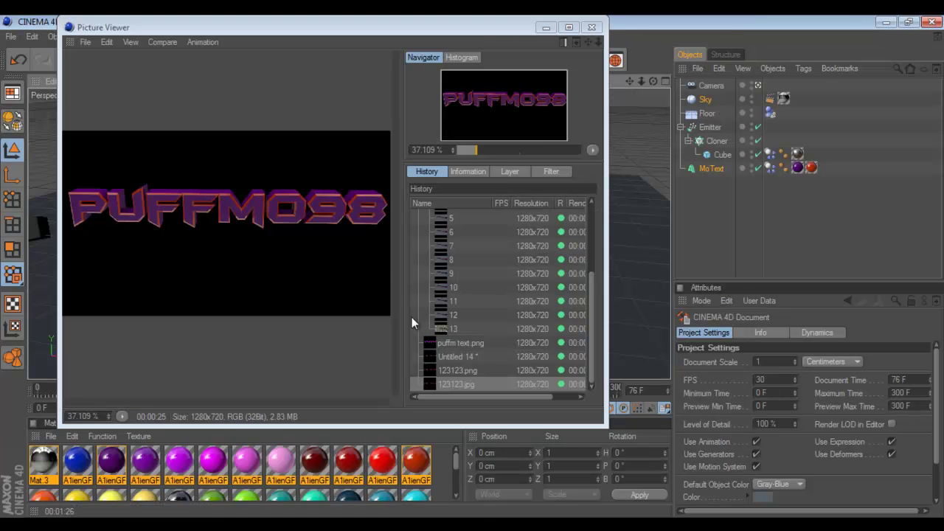
click(591, 27)
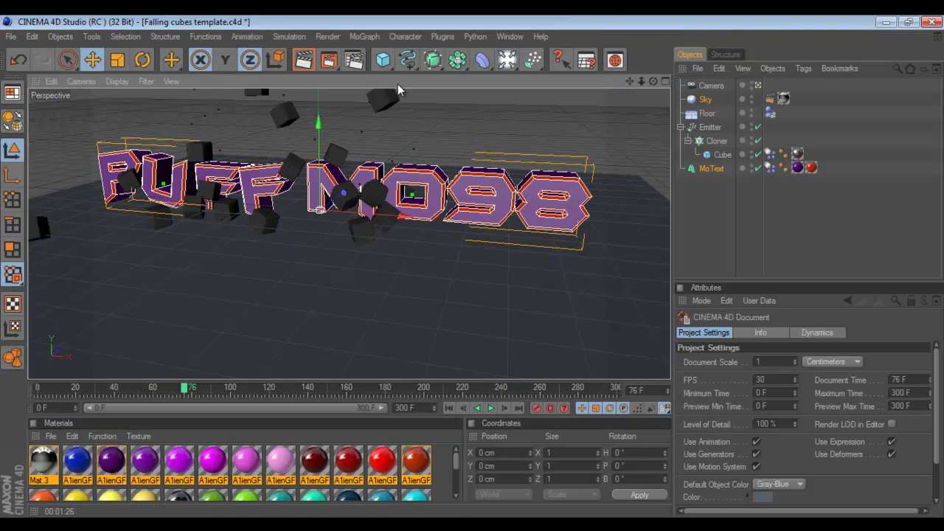
click(328, 60)
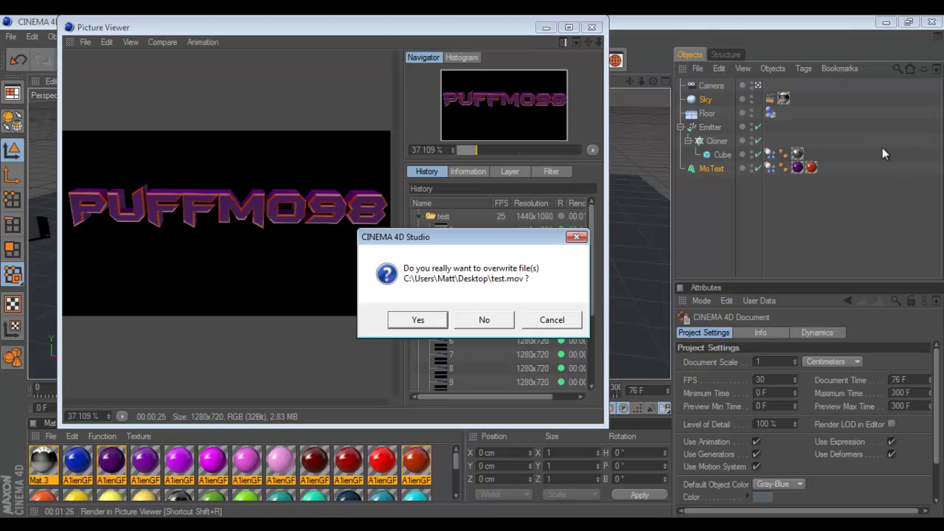
click(414, 319)
Drag the 123123 render from the desktop onto the Photoshop canvas and view youtube - Copy.psd
click(547, 30)
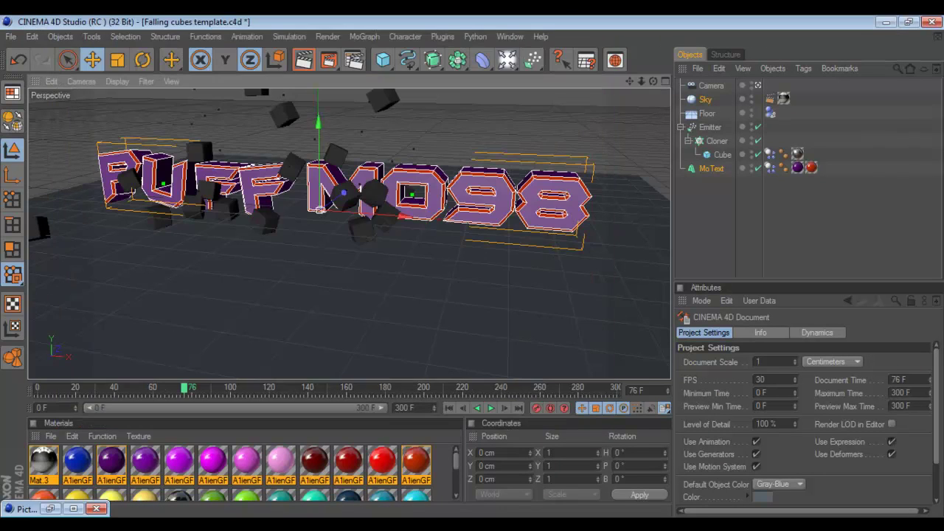
key(super+d)
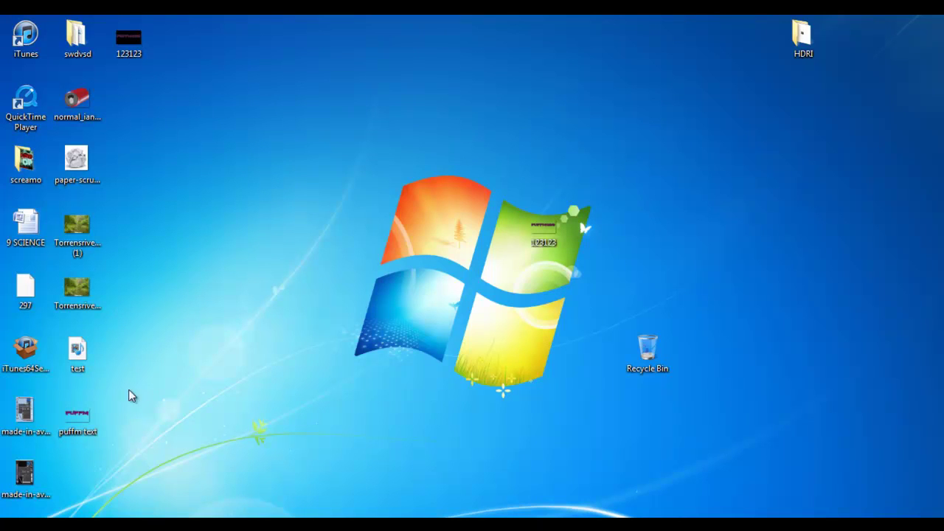
mouse_move(90, 513)
mouse_move(533, 514)
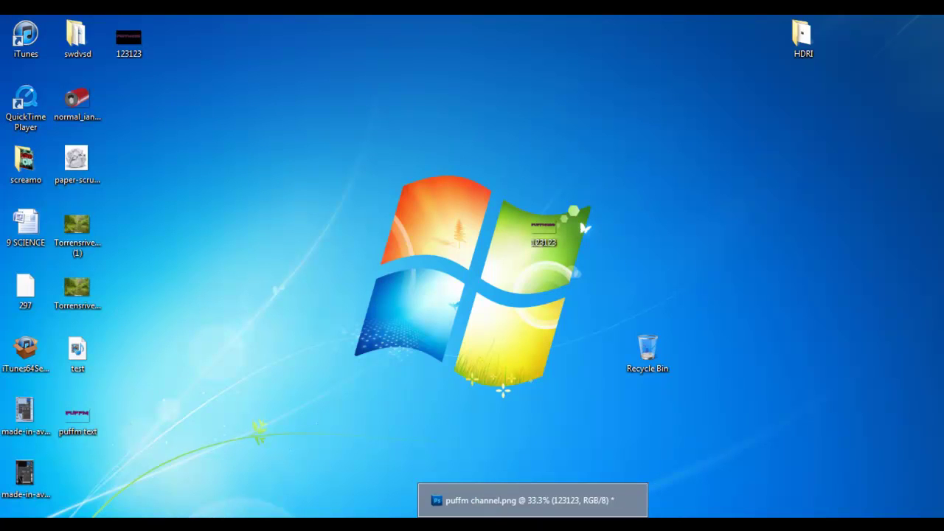
drag(585, 228, 483, 246)
click(332, 68)
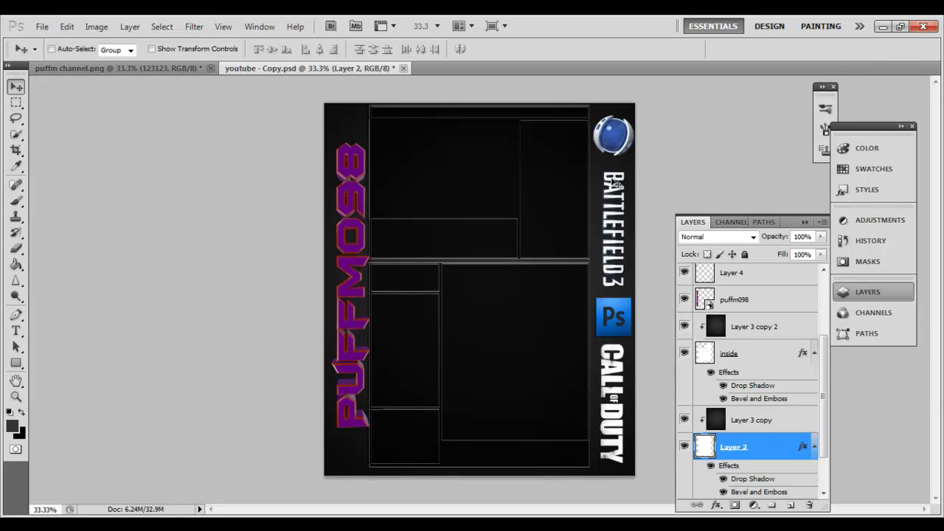
In puffm channel.png, make Layer 3 copy a clipping mask, then compare with youtube - Copy.psd
click(159, 69)
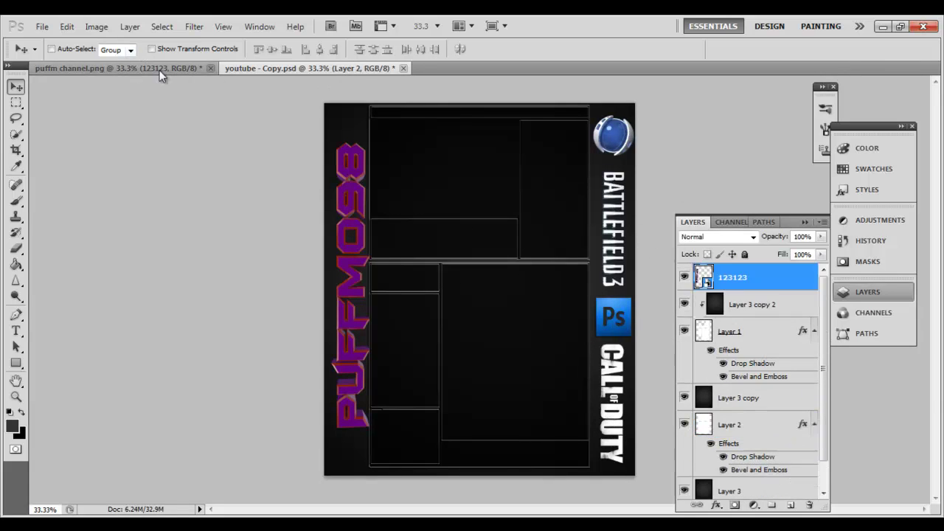
click(347, 67)
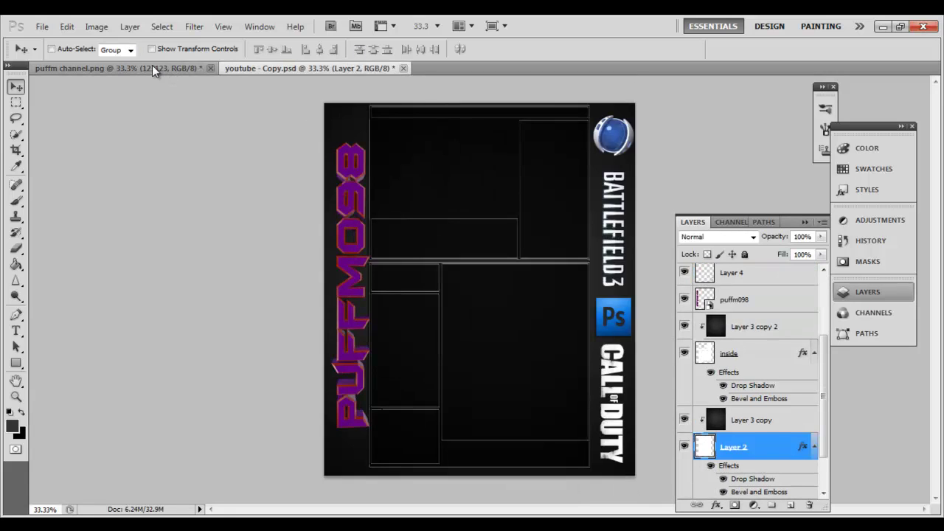
click(152, 65)
click(739, 309)
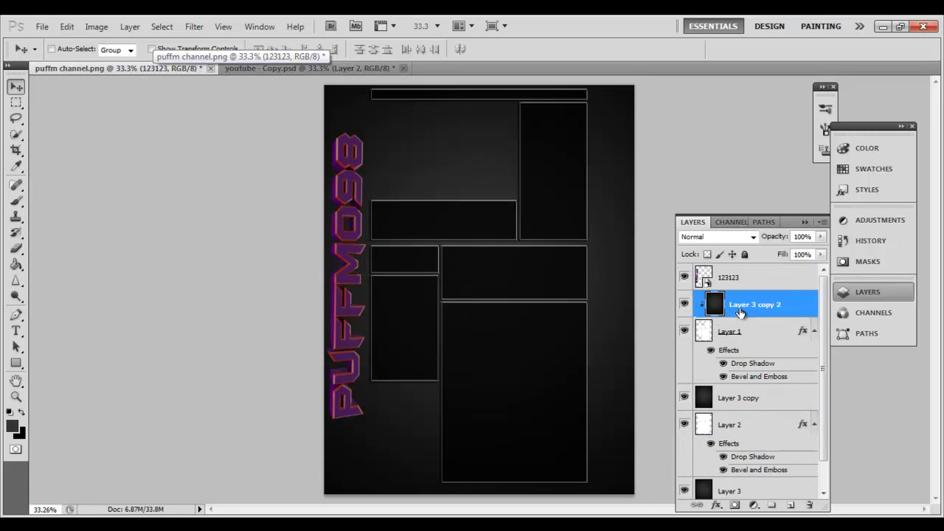
click(741, 332)
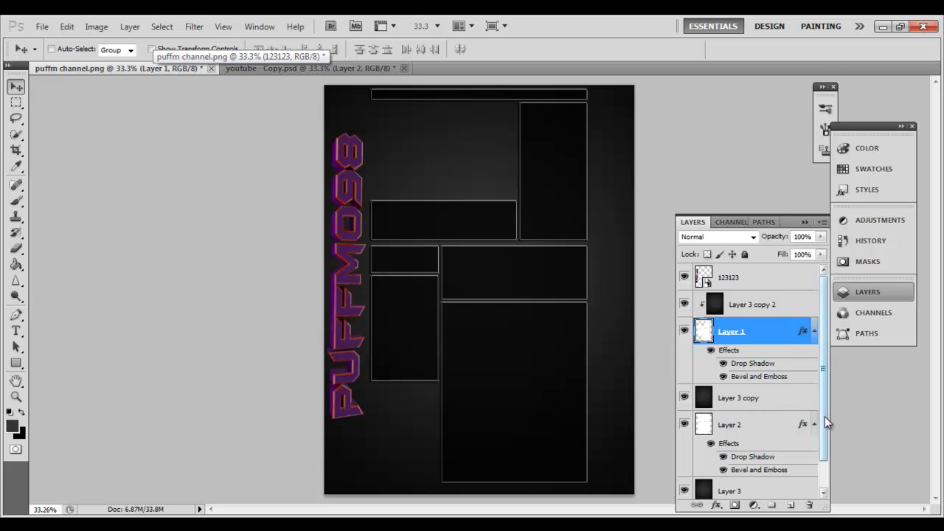
scroll(821, 416, down, 2)
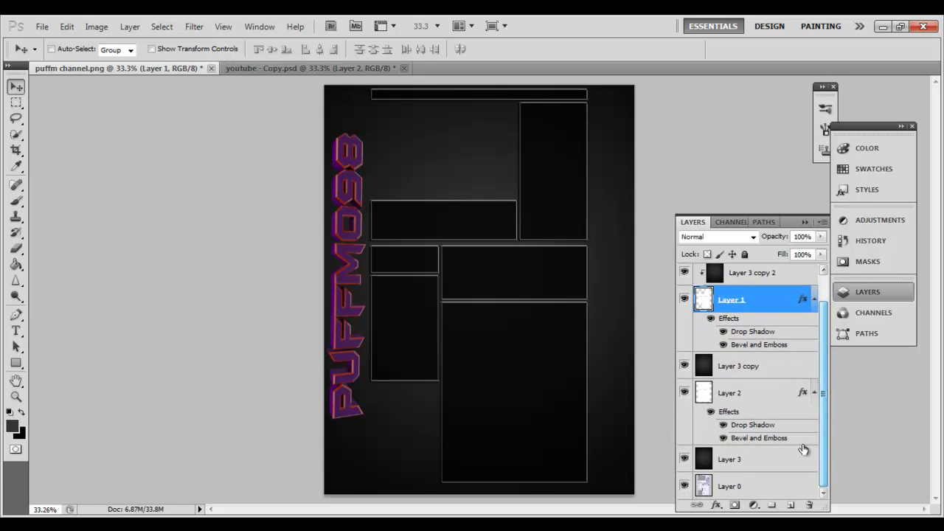
click(743, 370)
right_click(743, 369)
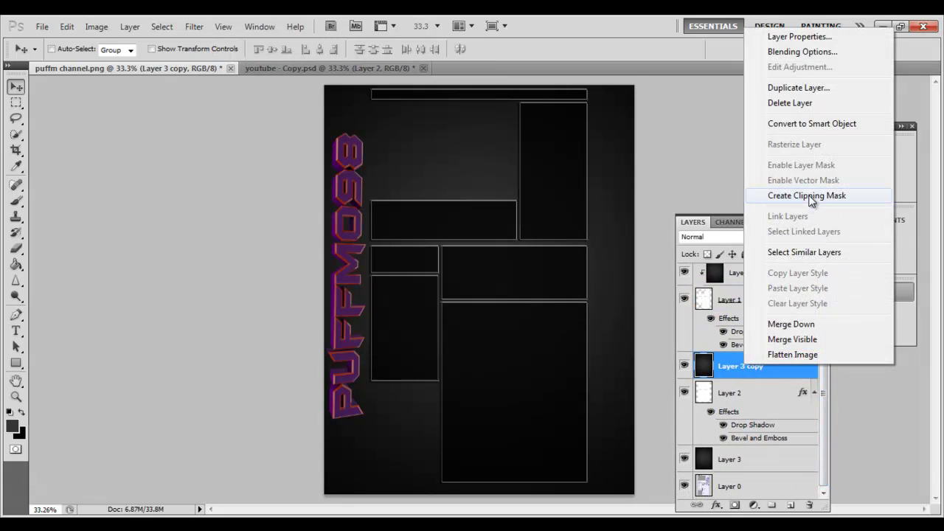
click(782, 196)
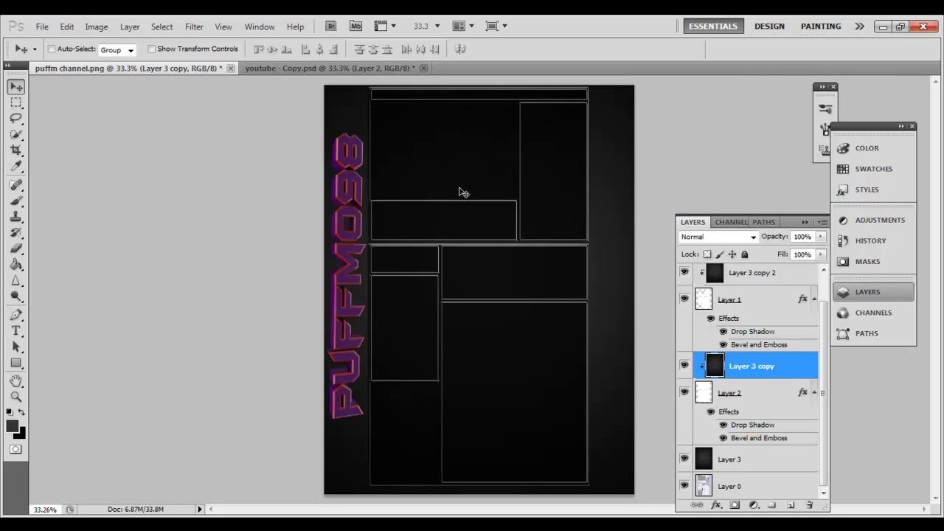
click(351, 68)
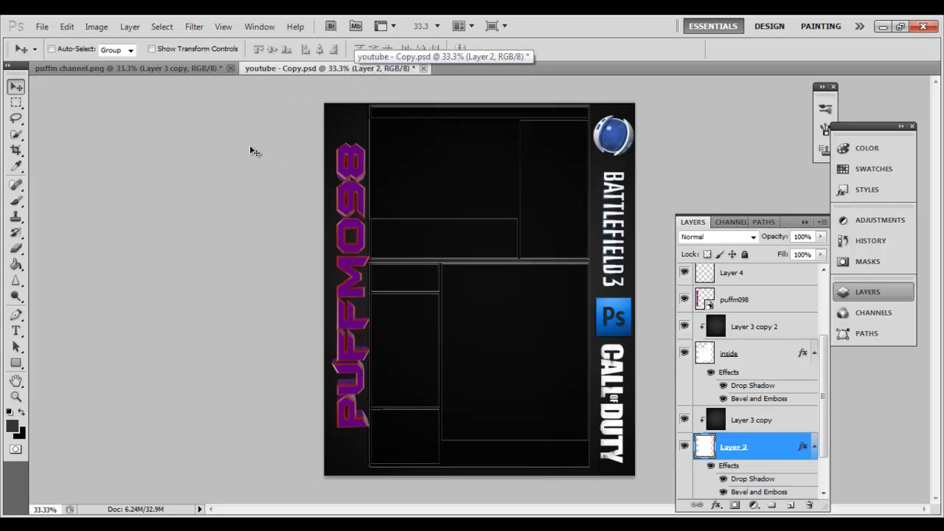
click(179, 70)
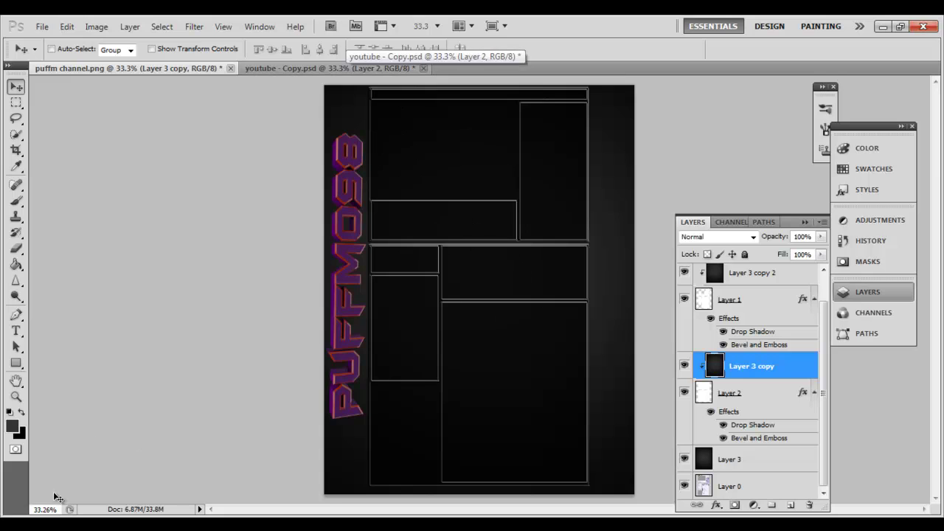
mouse_move(110, 491)
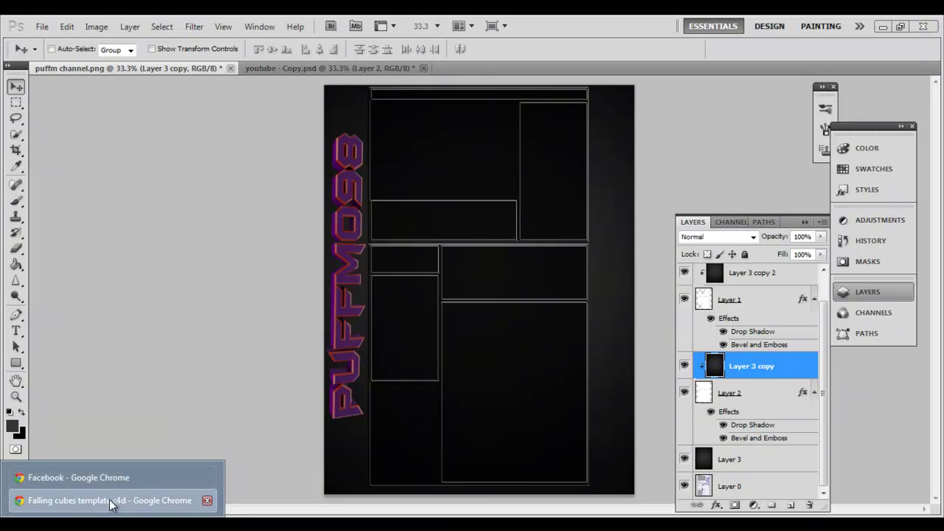
Open the YouTube channel page through the account menu's Channel option in Chrome
click(110, 501)
click(222, 23)
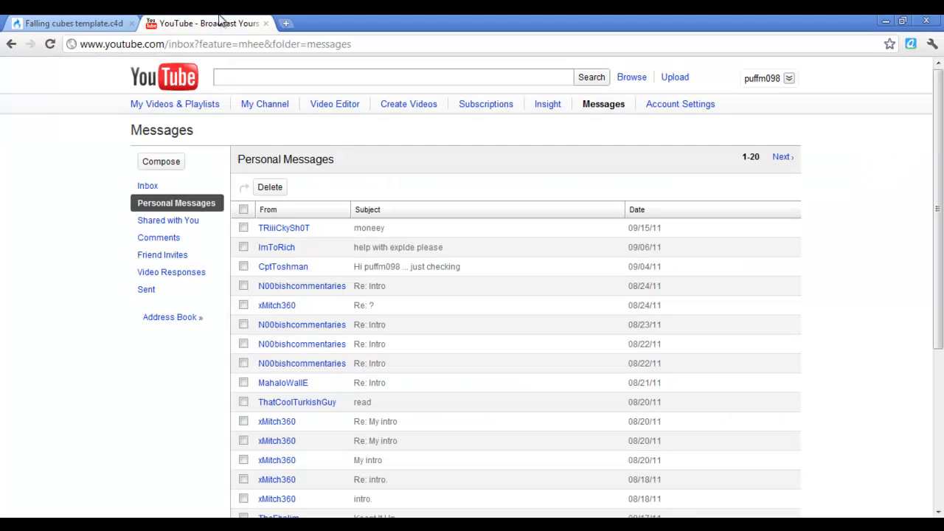
click(760, 78)
click(728, 121)
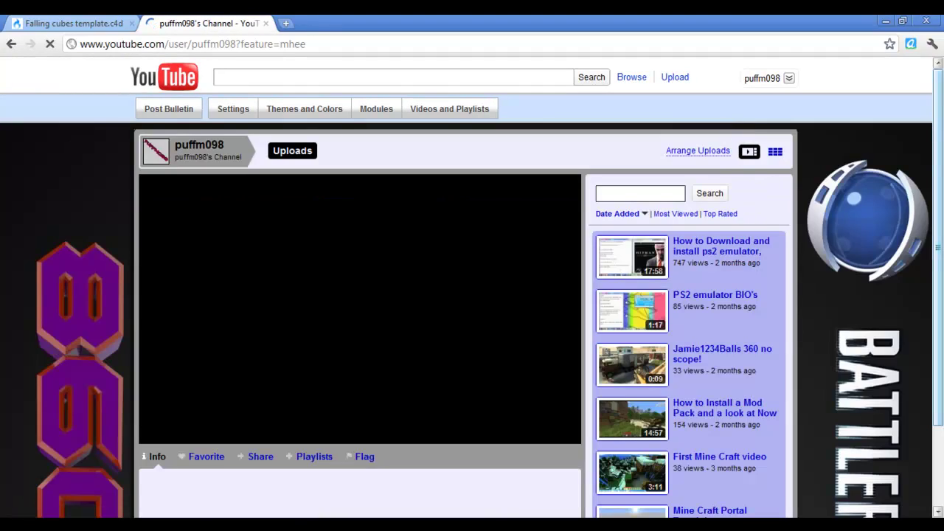
scroll(919, 256, down, 5)
scroll(919, 257, down, 3)
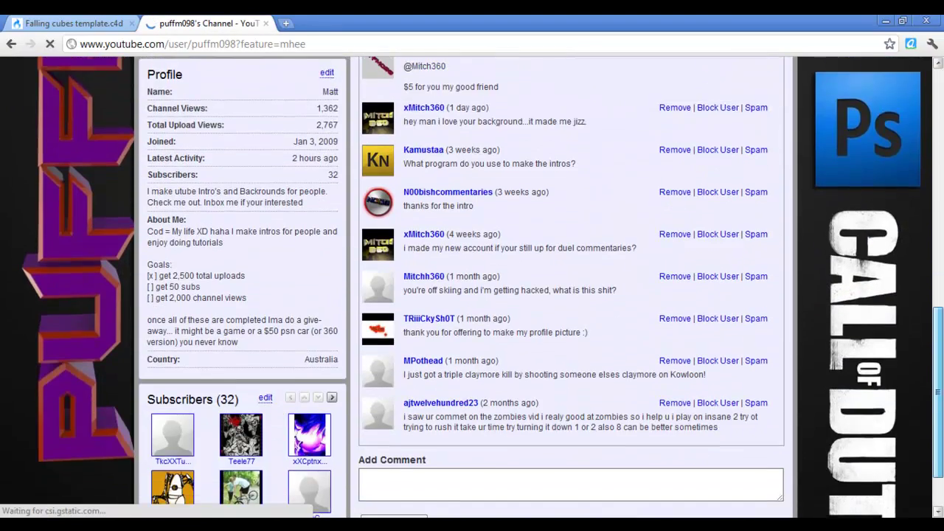
scroll(938, 382, up, 8)
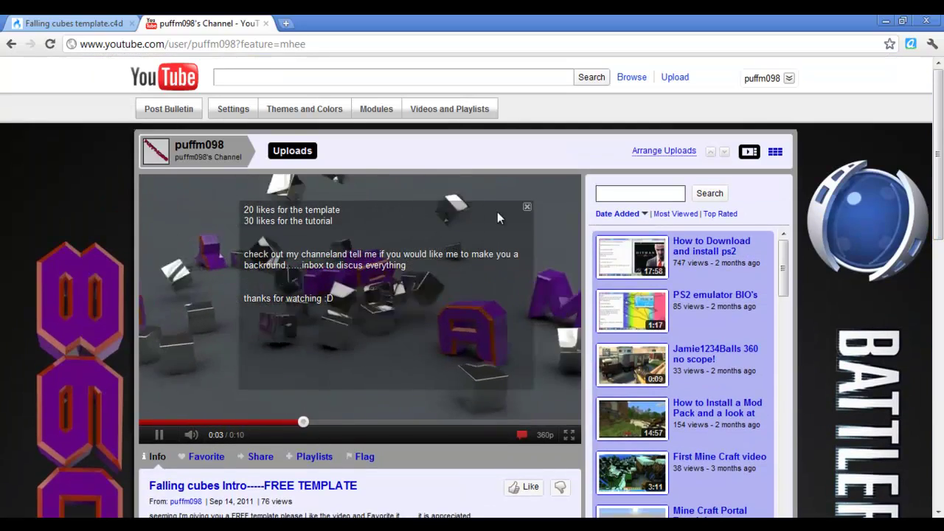
Pause the intro video and scroll over the new PUFFM098 channel background
click(519, 218)
scroll(918, 392, down, 10)
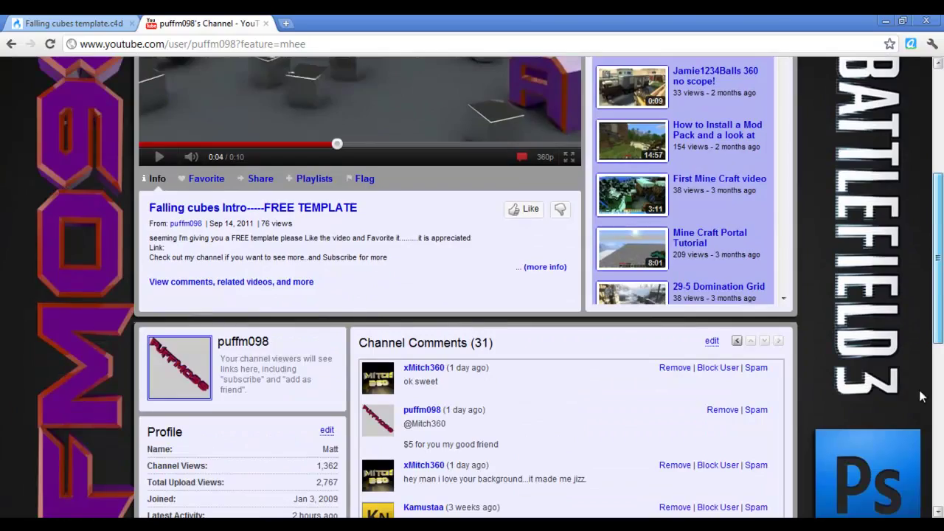
scroll(896, 448, up, 10)
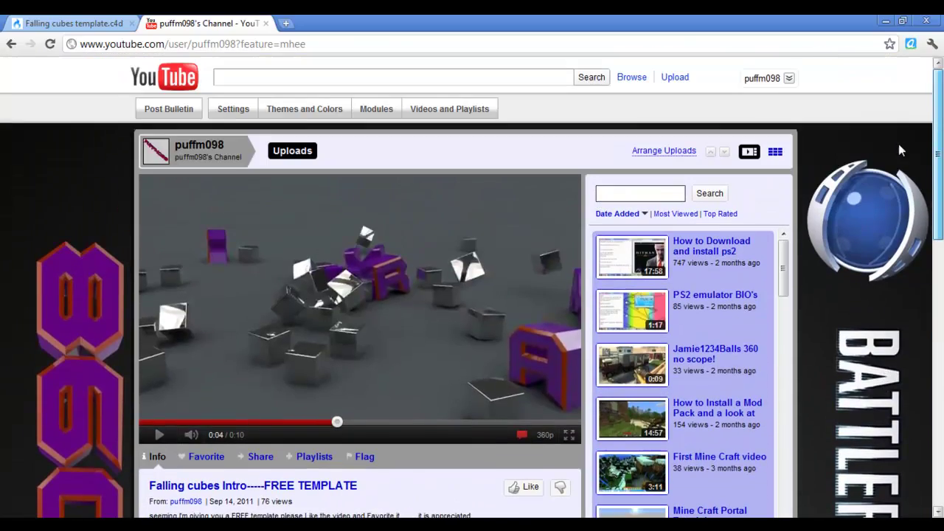
scroll(903, 136, down, 3)
scroll(921, 238, up, 1)
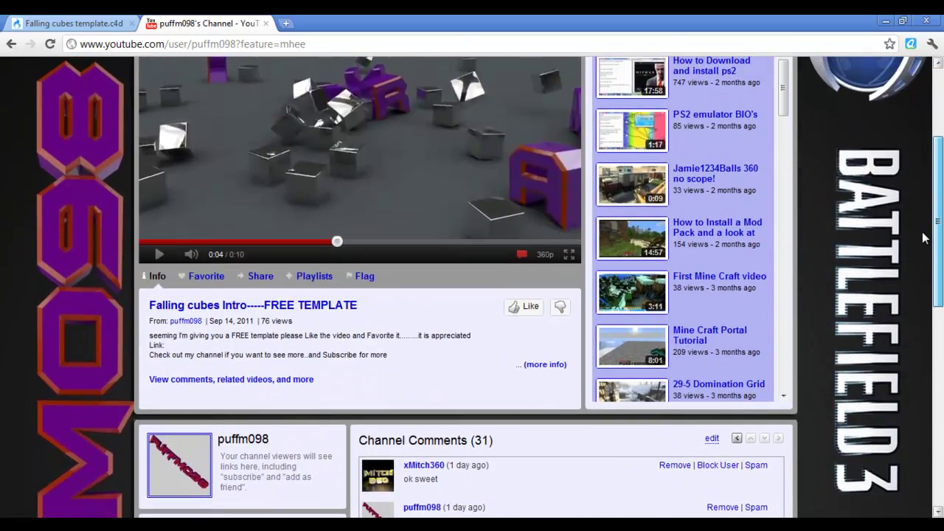
scroll(926, 237, down, 6)
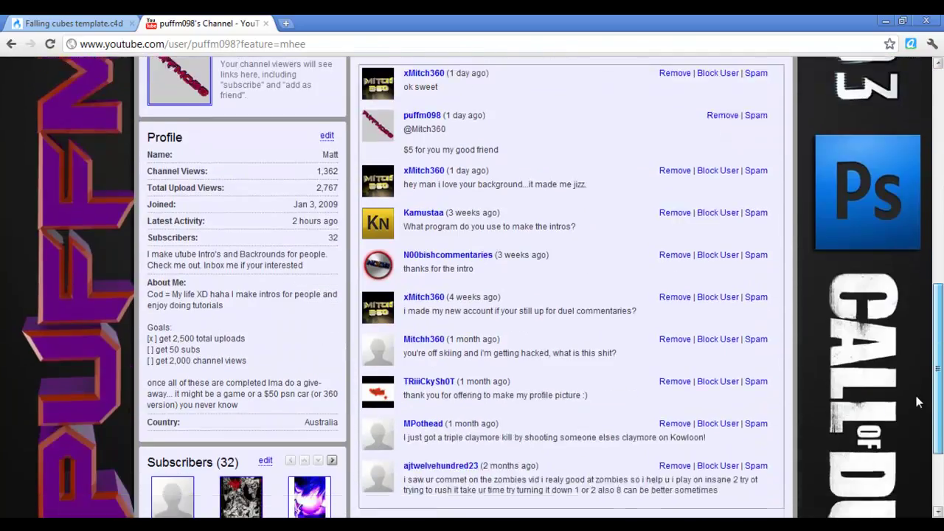
scroll(74, 341, up, 8)
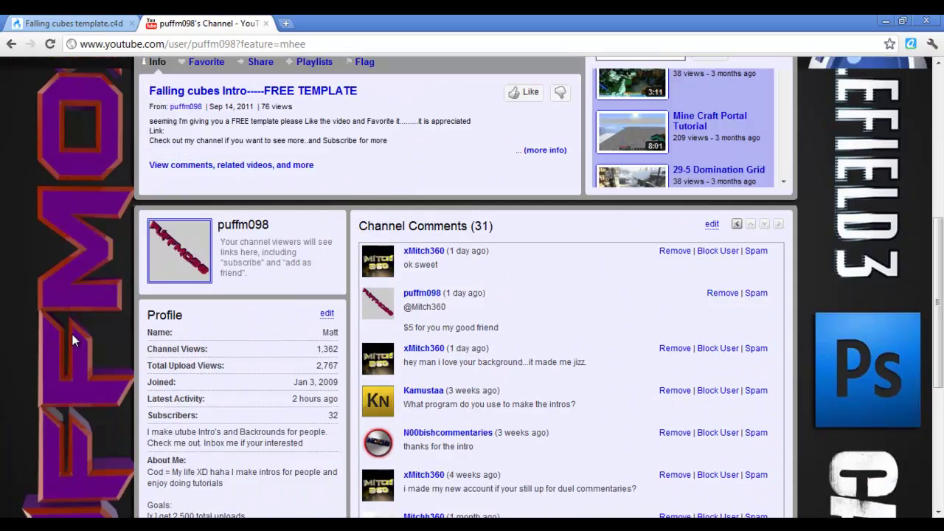